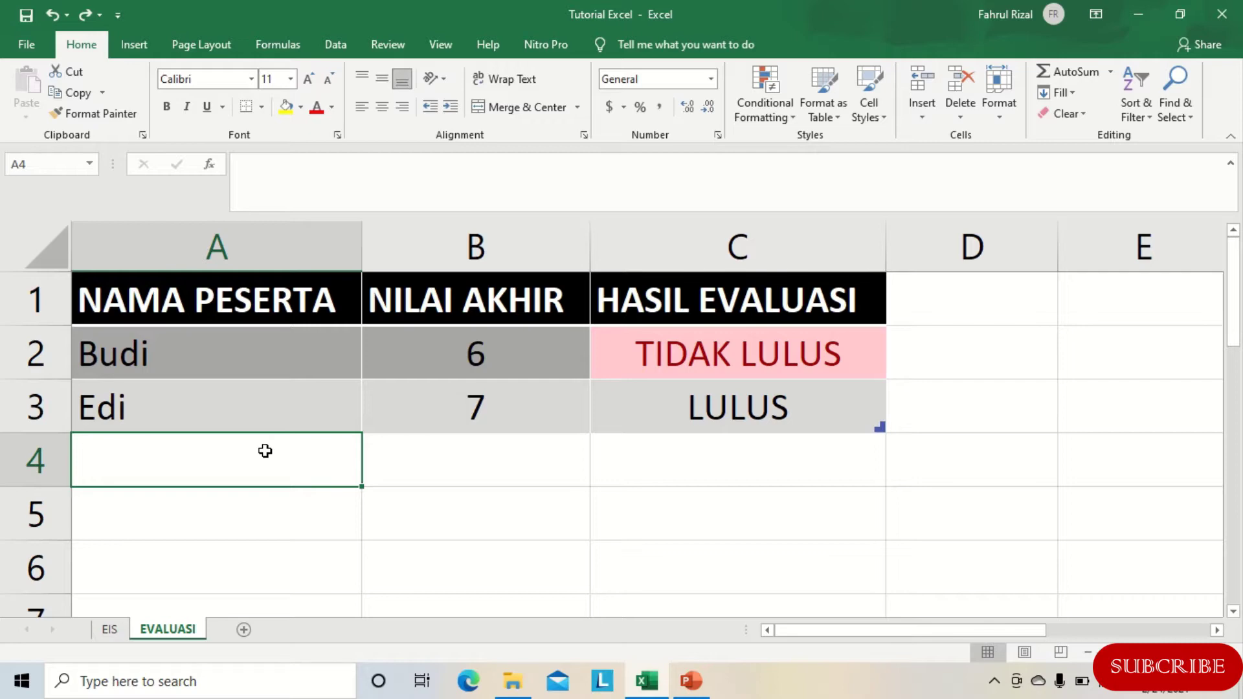
# Examine the names, final scores and HASIL EVALUASI formulas in rows 2 and 3 of the EVALUASI sheet
pyautogui.click(214, 358)
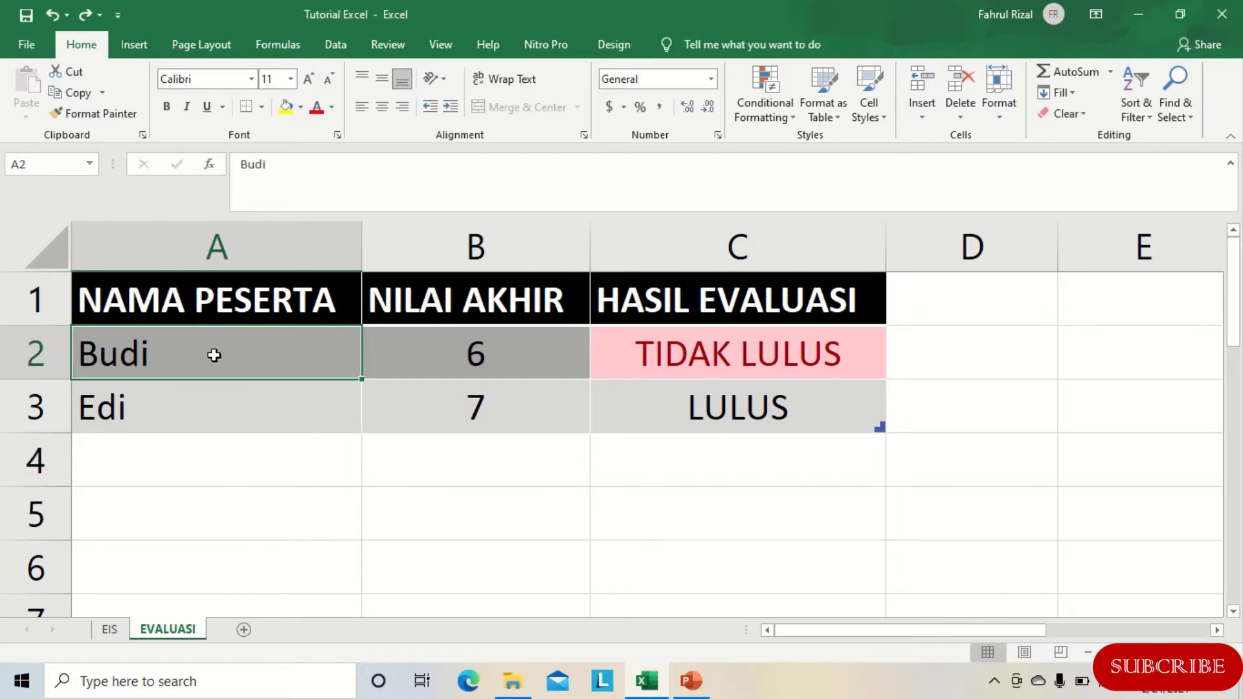
pyautogui.click(495, 358)
pyautogui.click(644, 360)
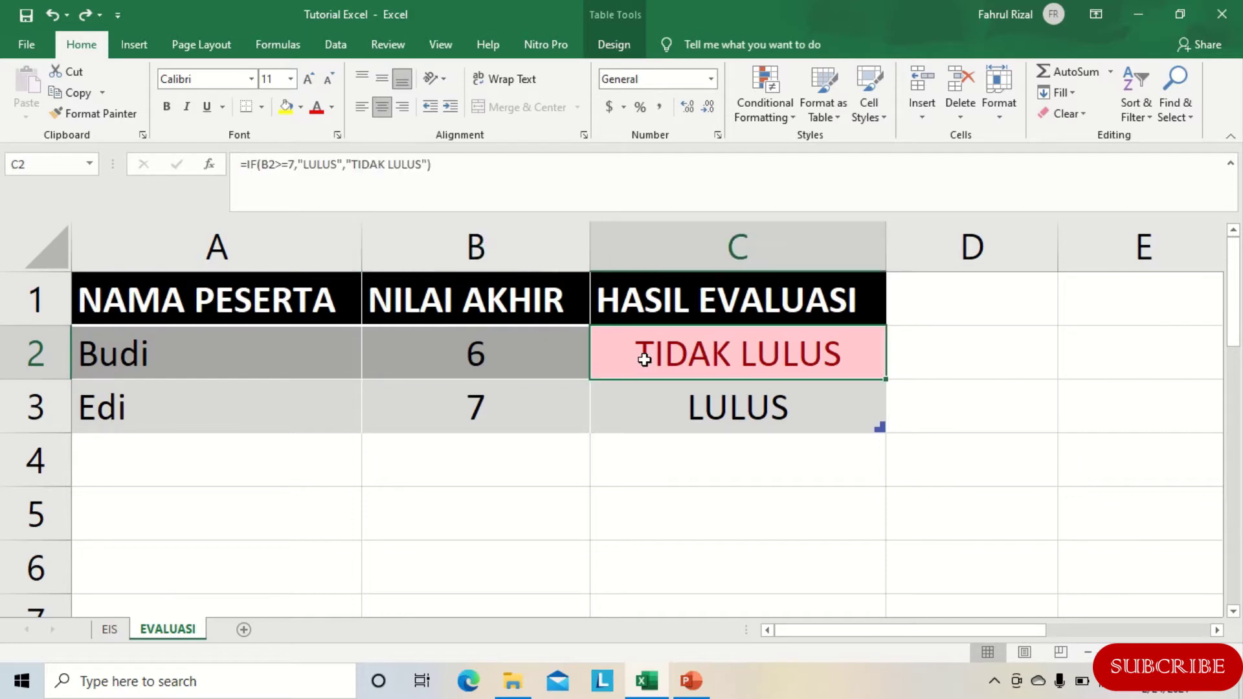
pyautogui.click(253, 400)
pyautogui.click(445, 418)
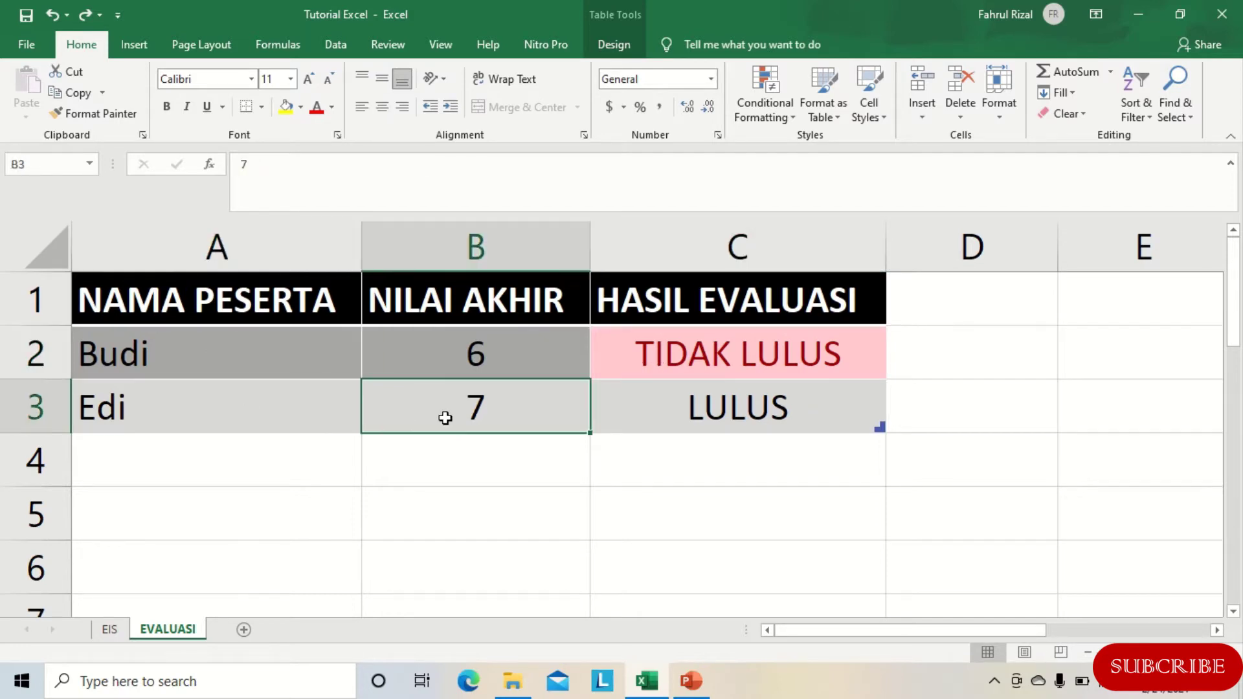
pyautogui.click(662, 414)
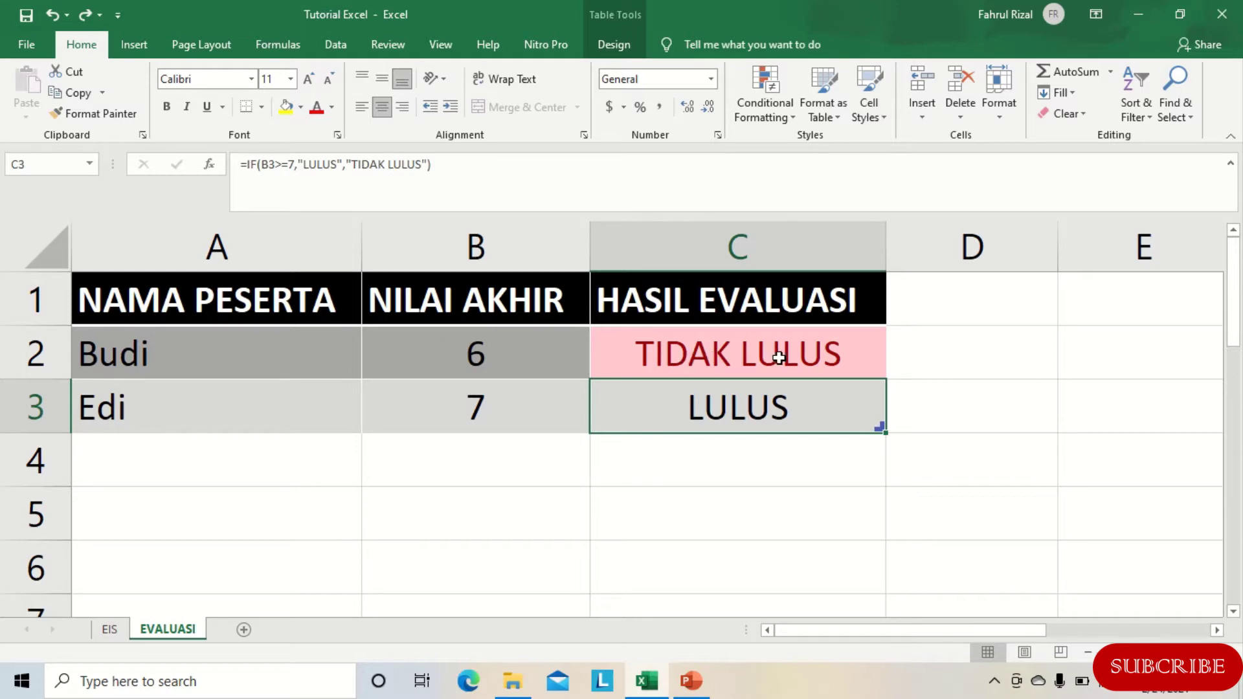
pyautogui.click(858, 359)
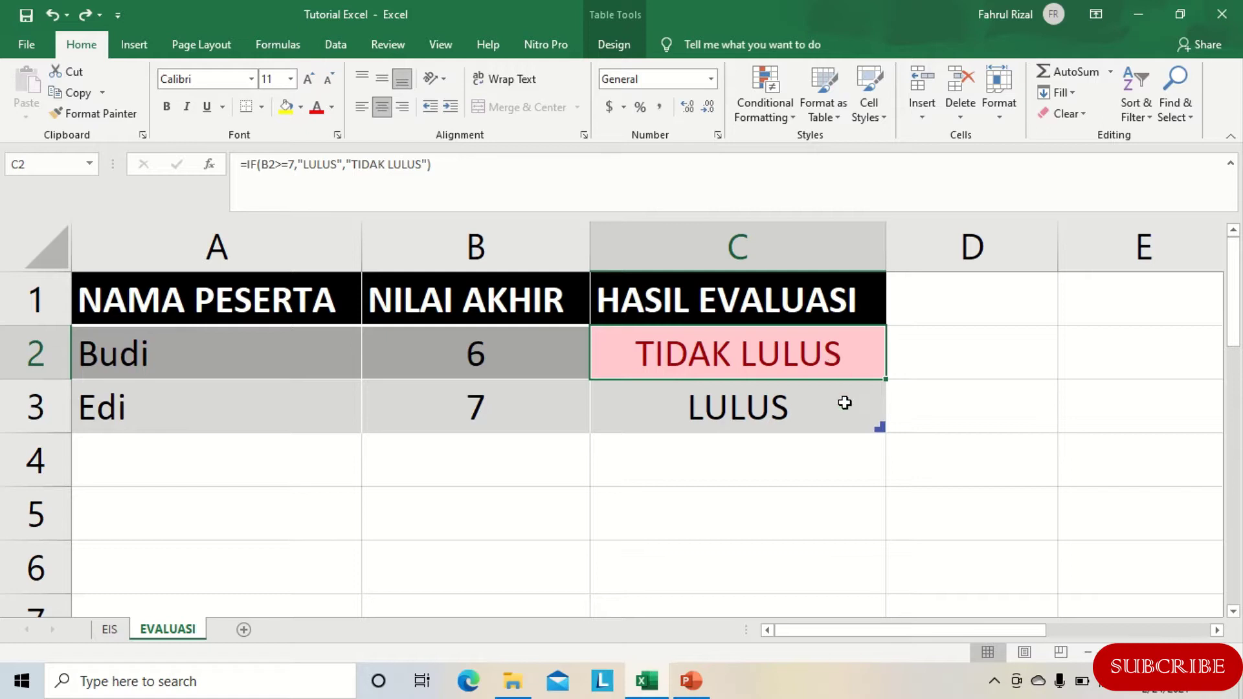
pyautogui.click(837, 408)
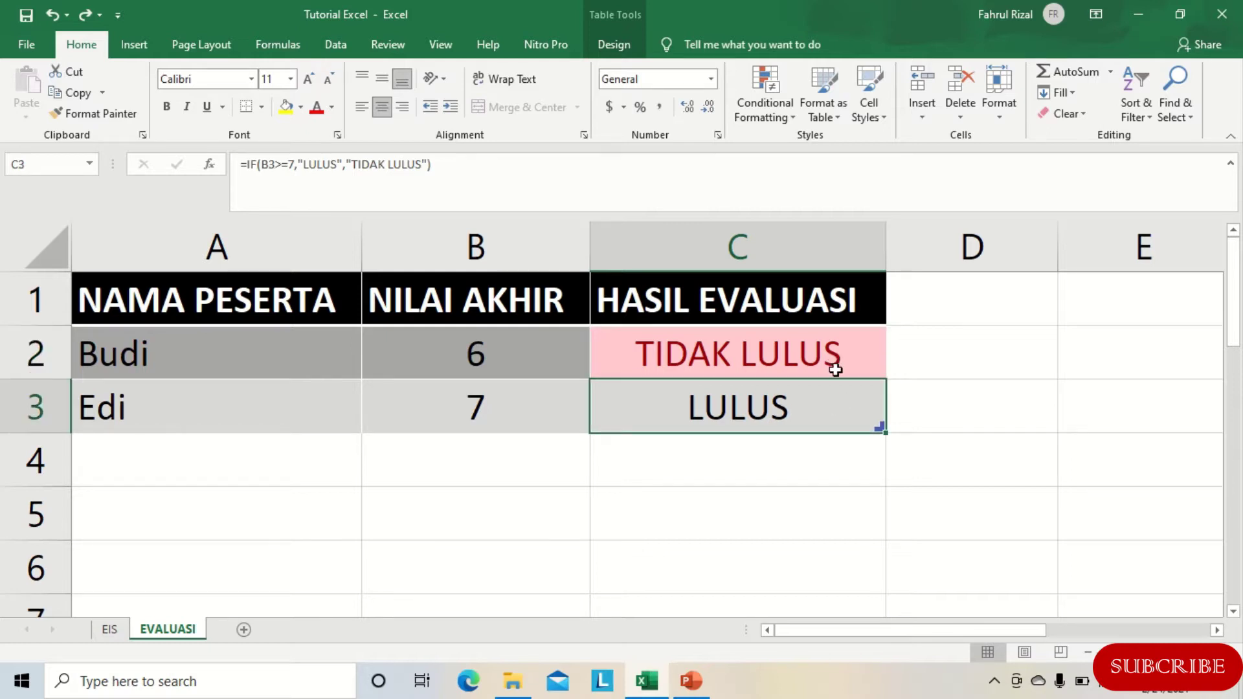
# Add a third participant to the table, with the participant's name in A4 and a final score of 5 in B4
pyautogui.click(249, 470)
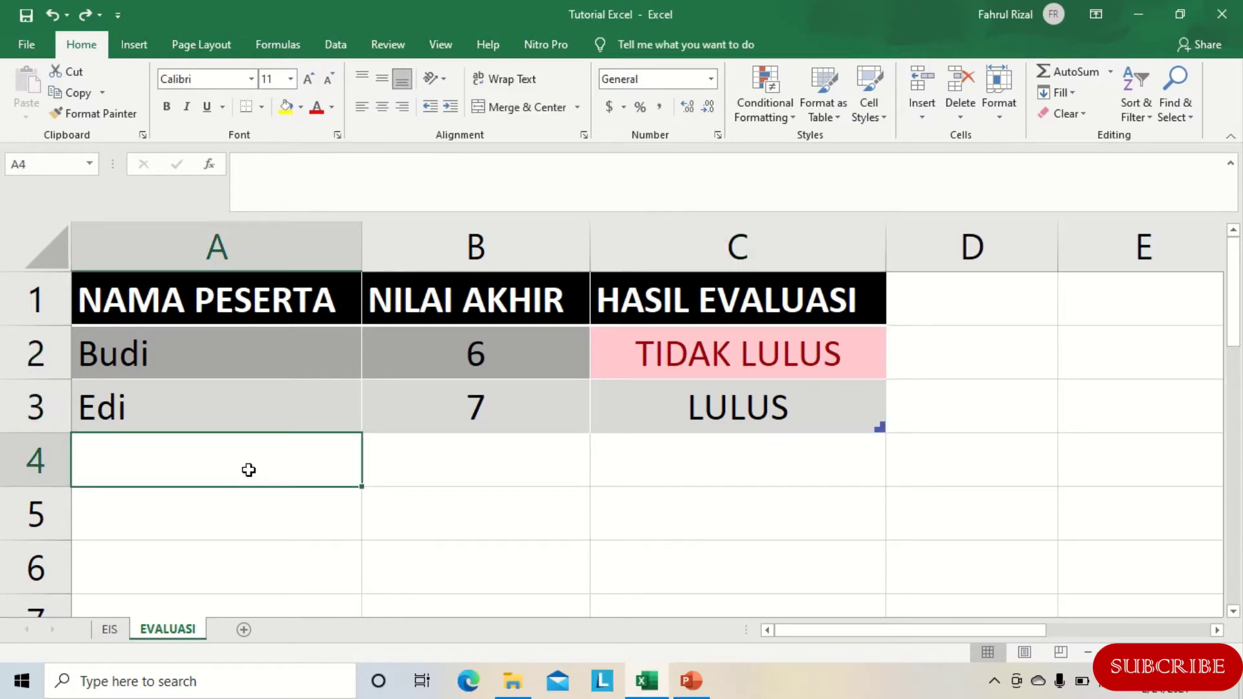
pyautogui.write('R')
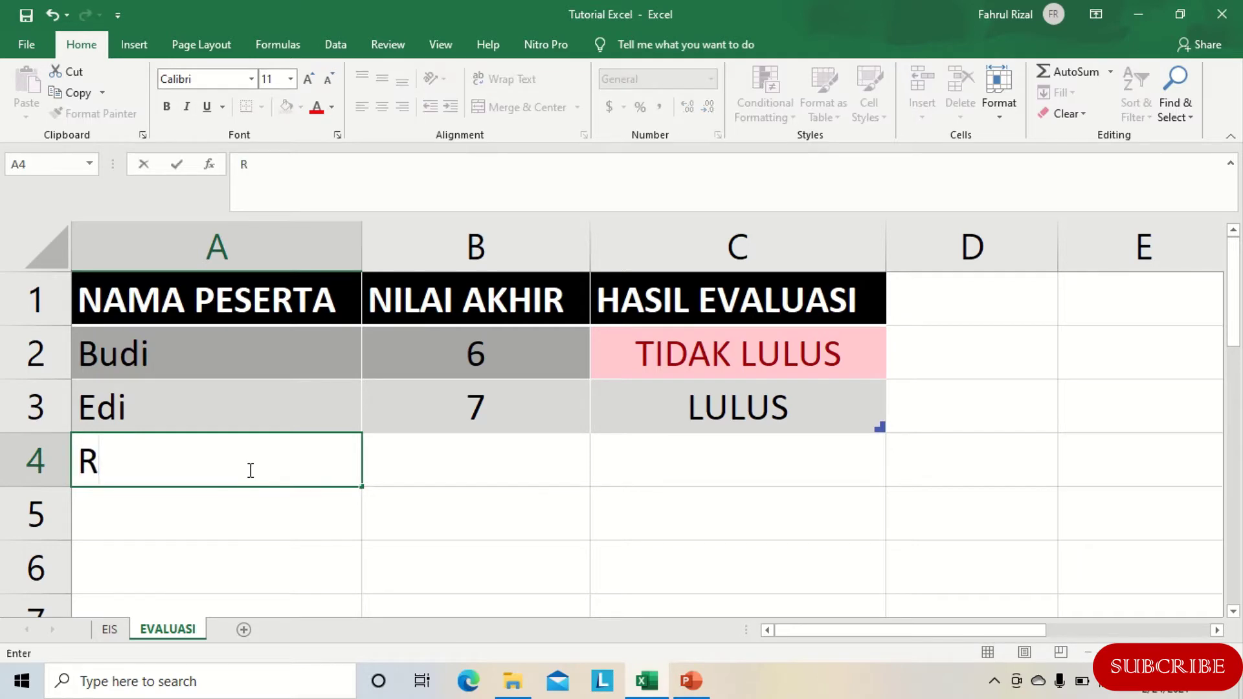
pyautogui.write('udi')
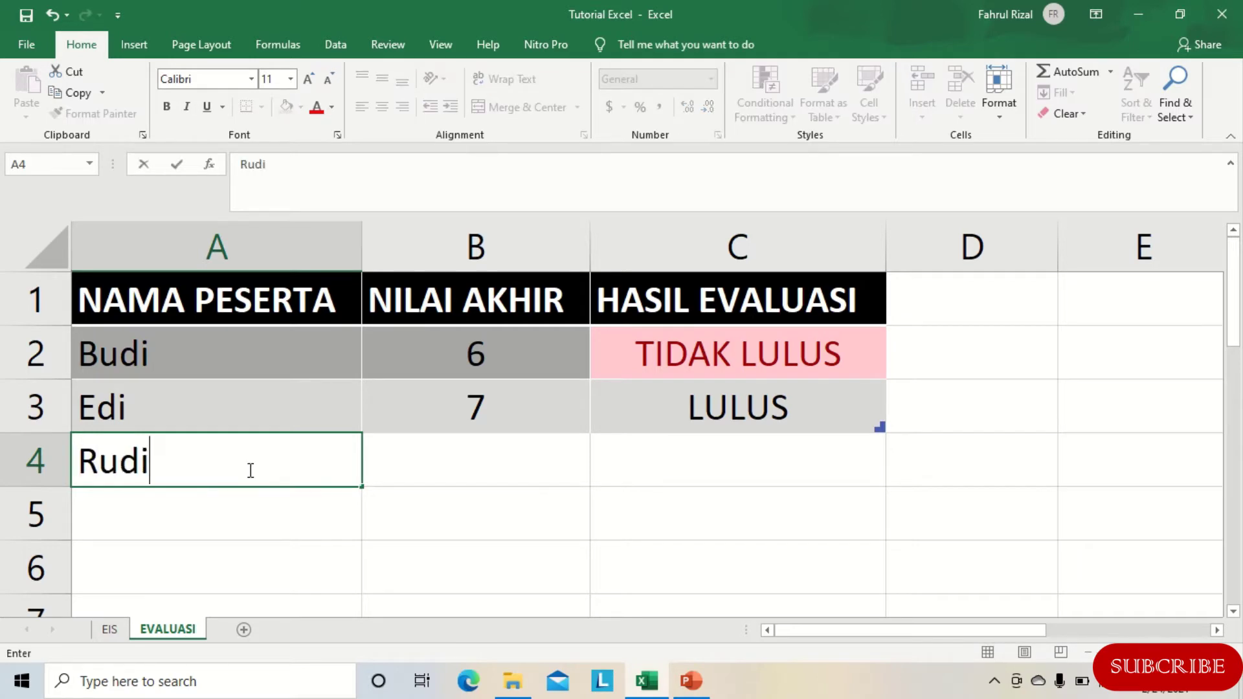
pyautogui.press('Tab')
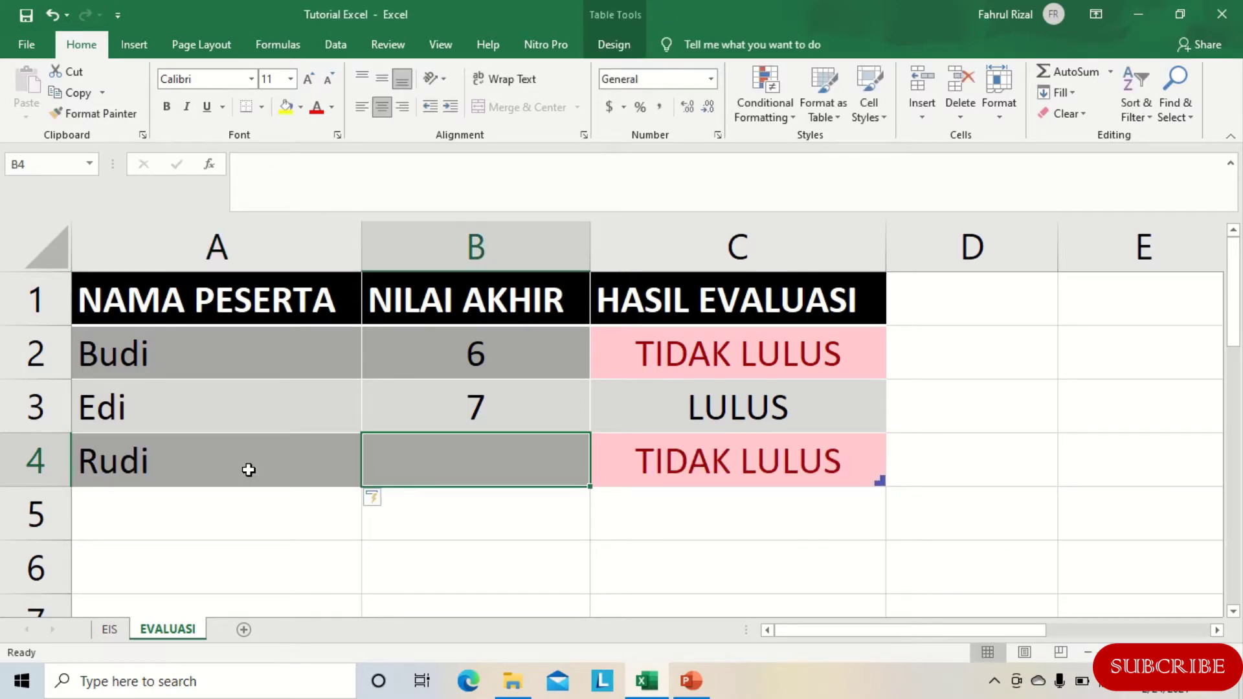
pyautogui.write('5')
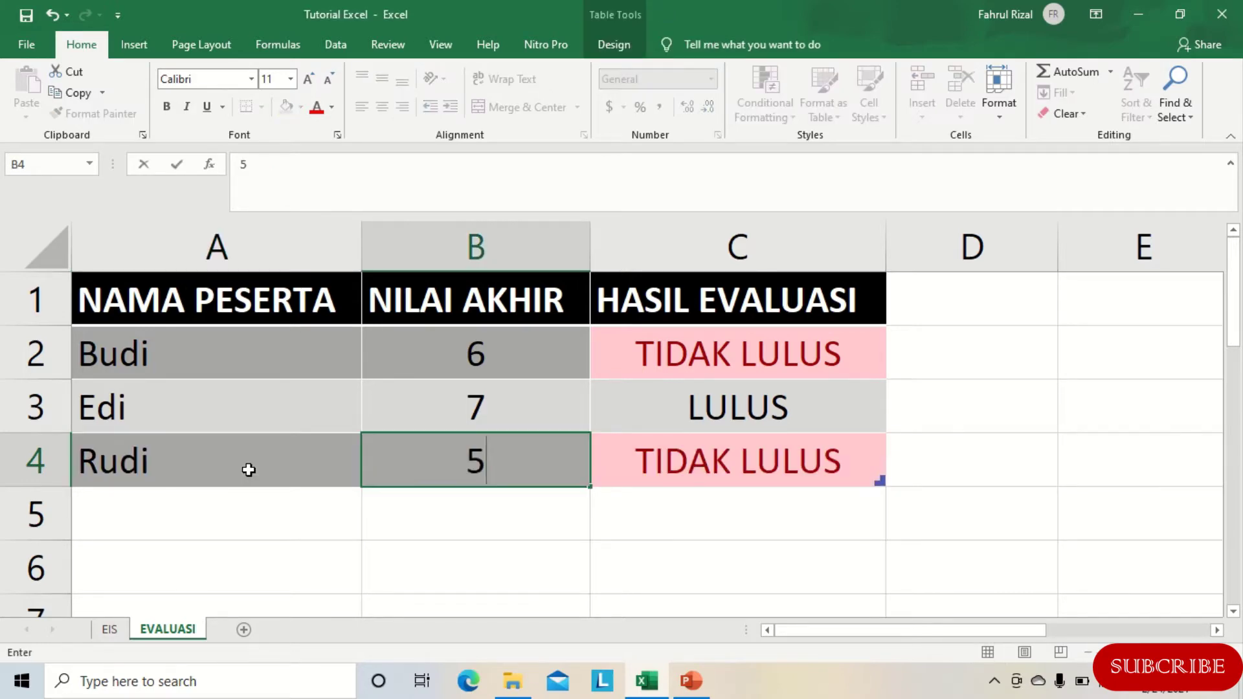
pyautogui.press('Return')
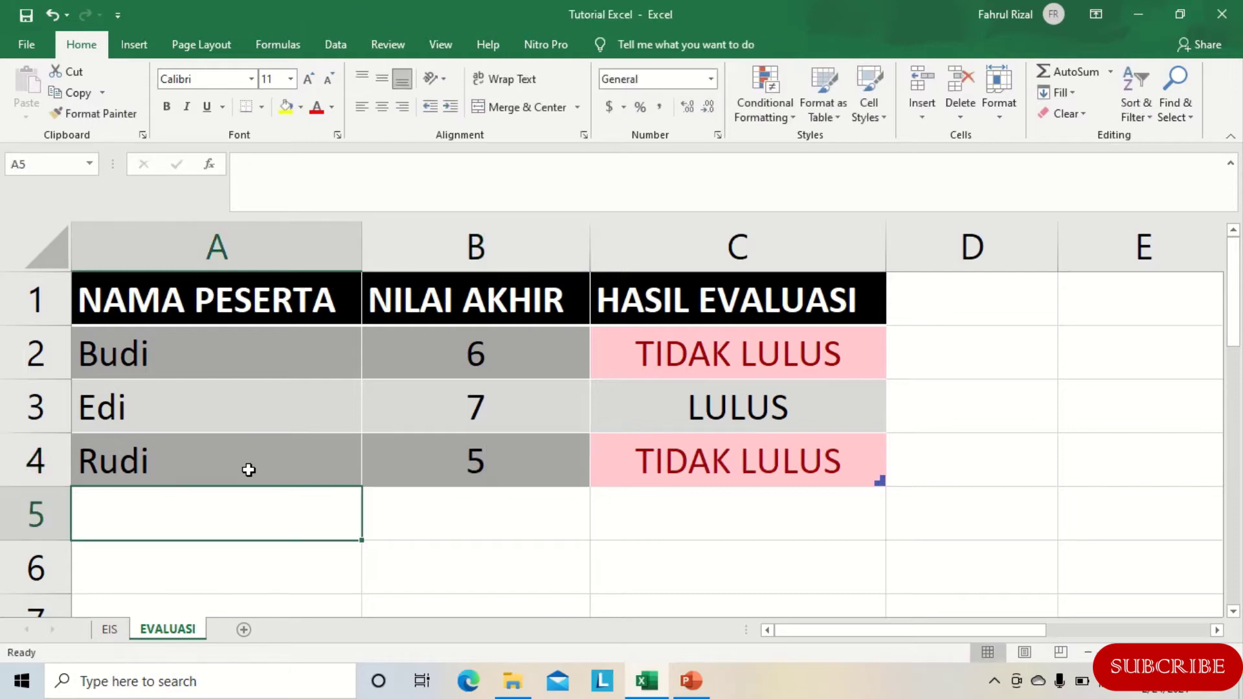
# Try final scores of 7 and then 8 for the participant in row 4
pyautogui.click(449, 458)
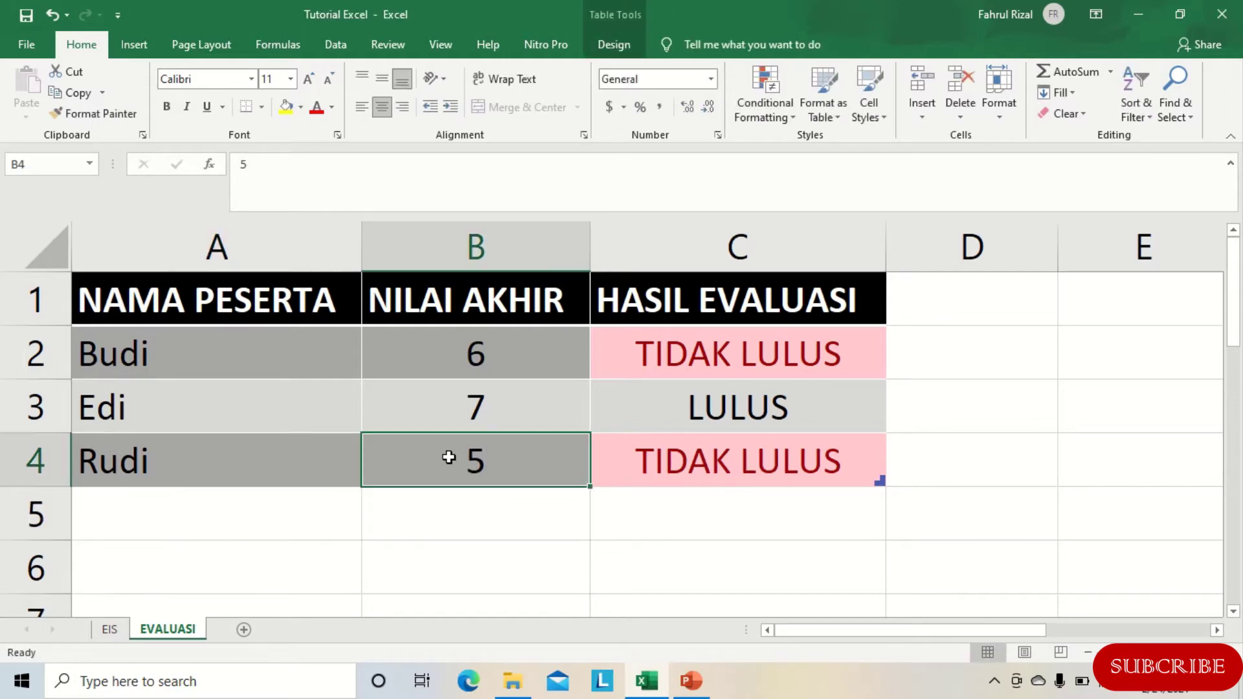
pyautogui.write('7')
pyautogui.press('Return')
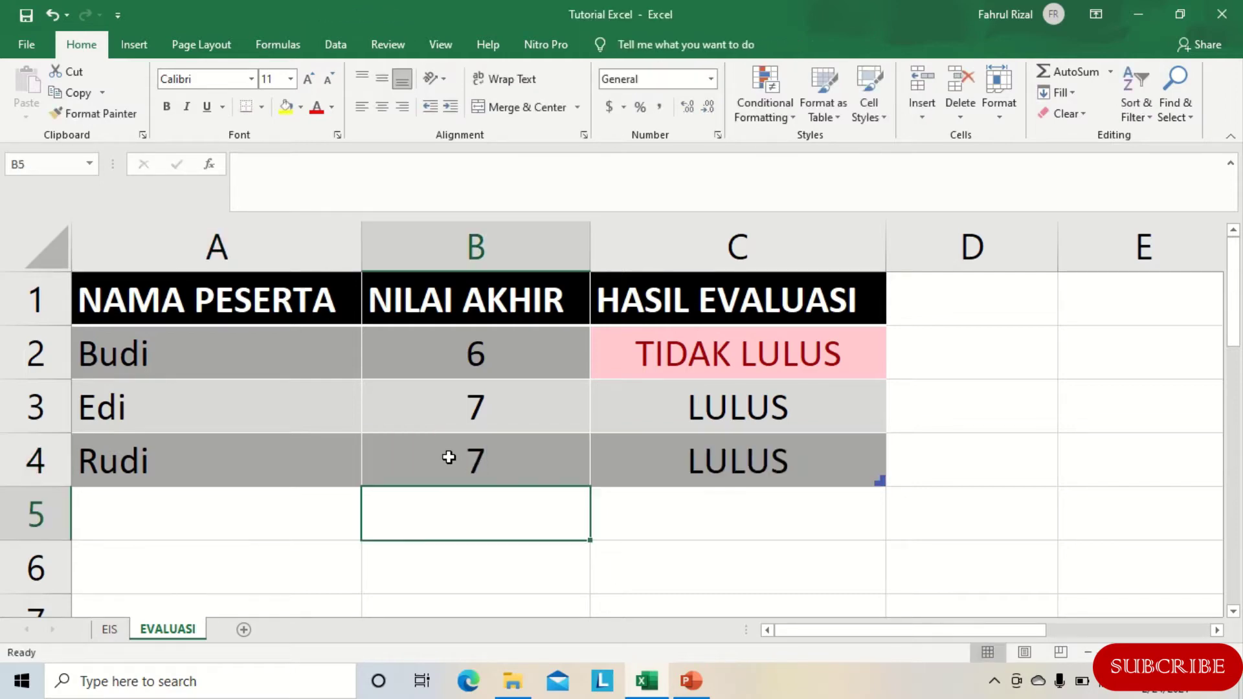
pyautogui.click(448, 458)
pyautogui.write('8')
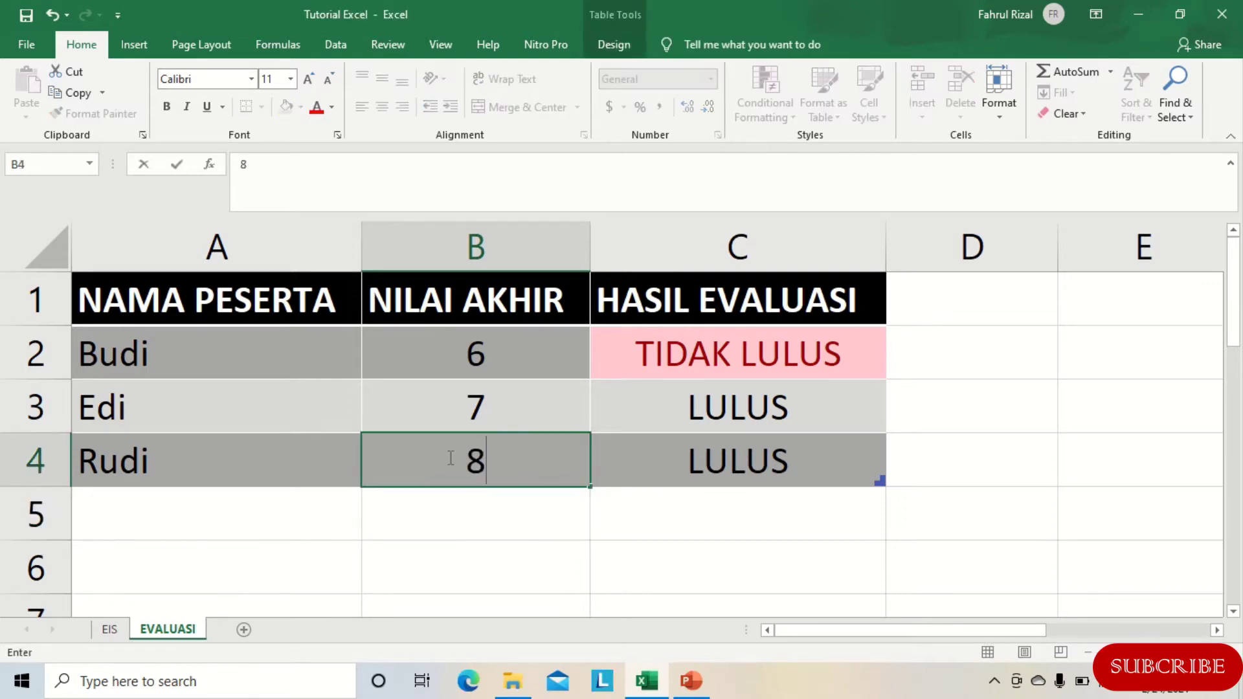
pyautogui.press('Return')
# Set the final score of the participant in row 4 to 6
pyautogui.click(449, 458)
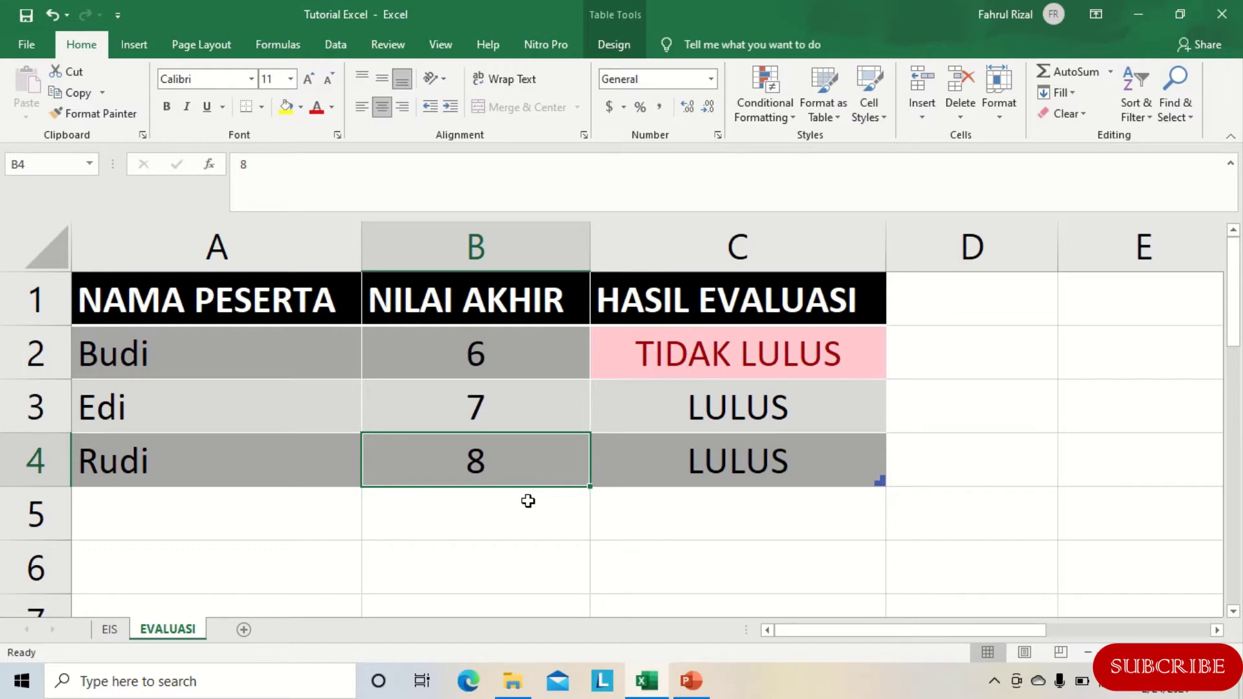
pyautogui.write('6')
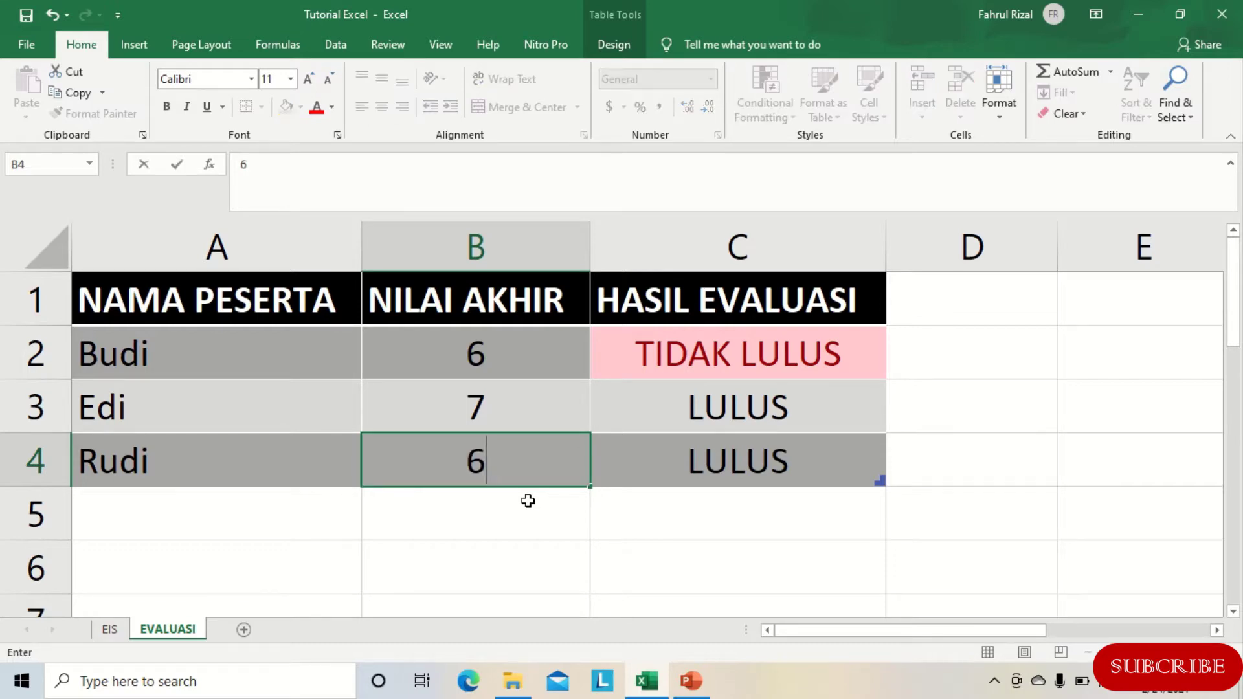
pyautogui.press('Return')
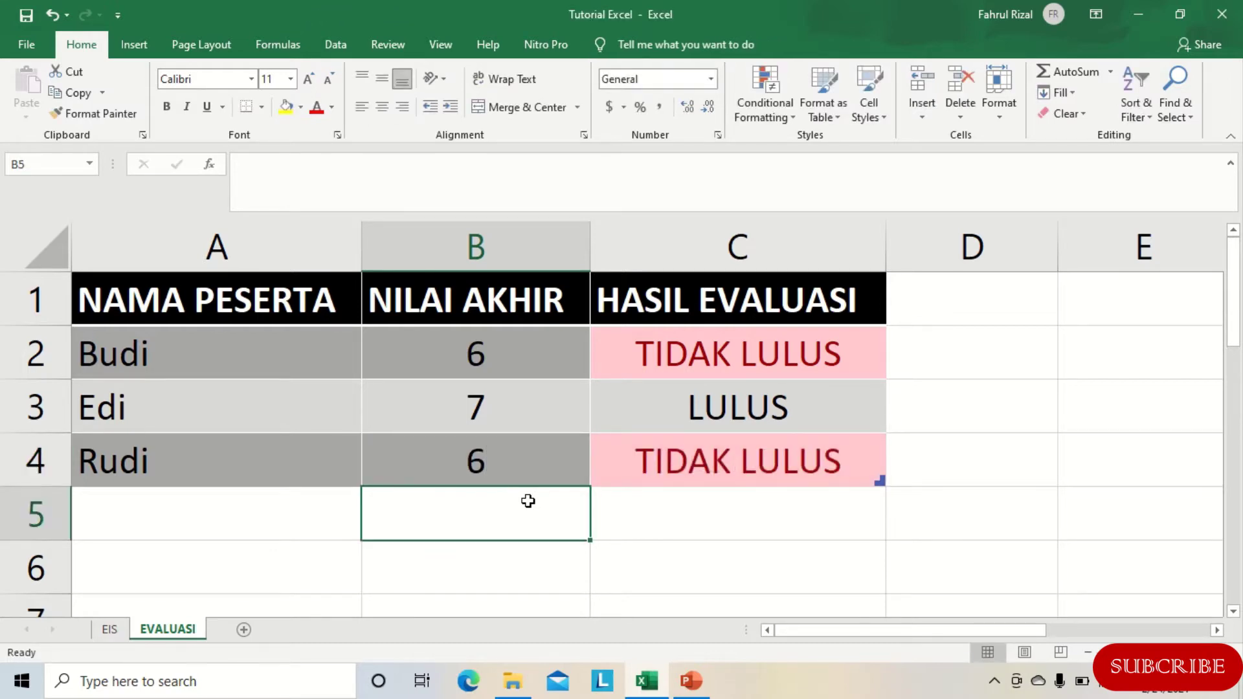
# Add a fourth participant to the table, with the participant's name in A5 and a final score of 9 in B5
pyautogui.click(208, 509)
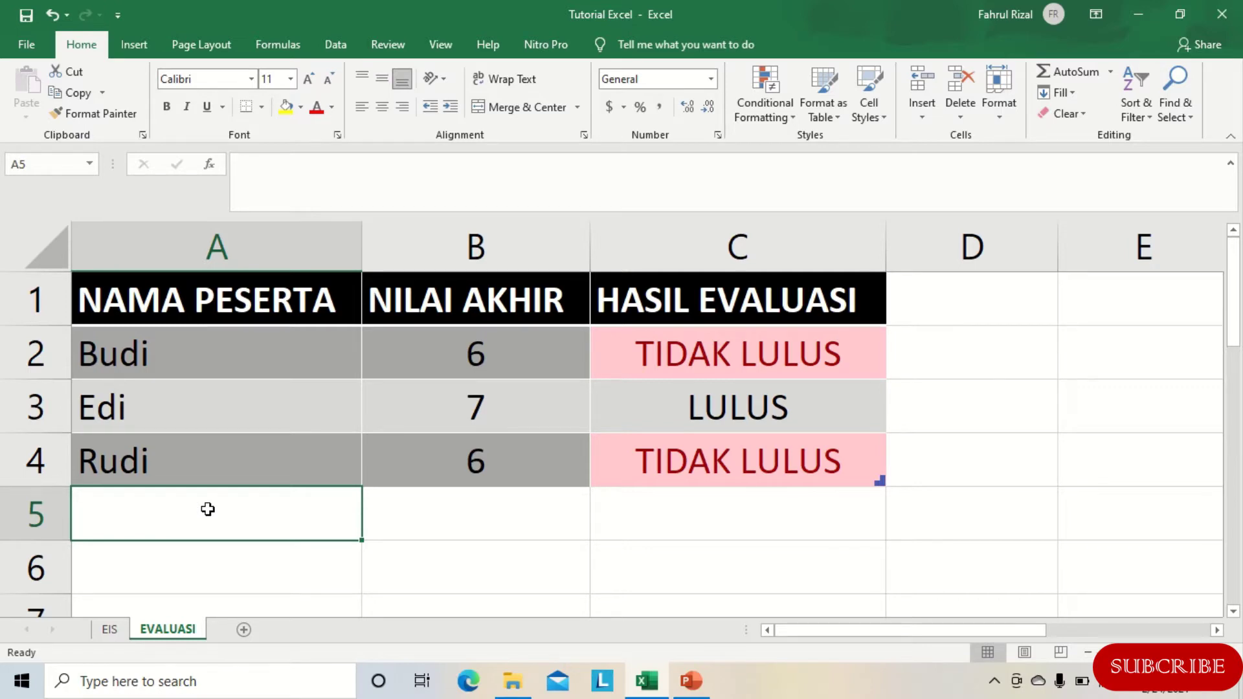
pyautogui.write('Sudi')
pyautogui.press('Tab')
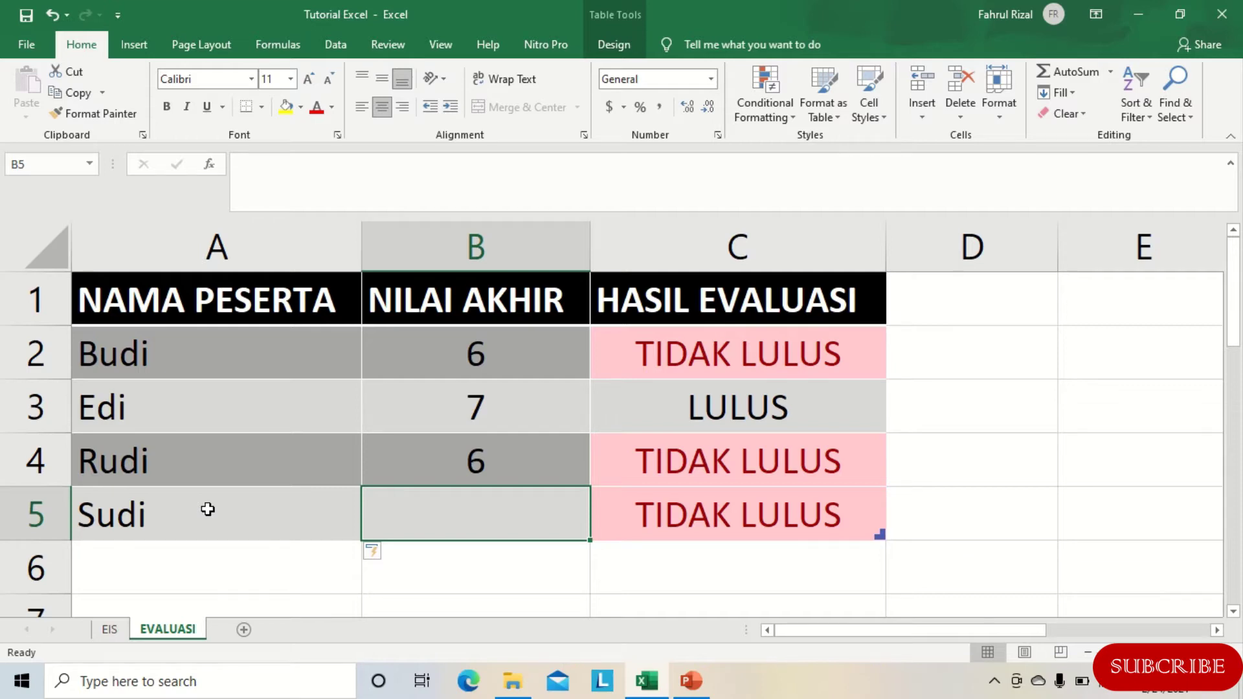
pyautogui.write('9')
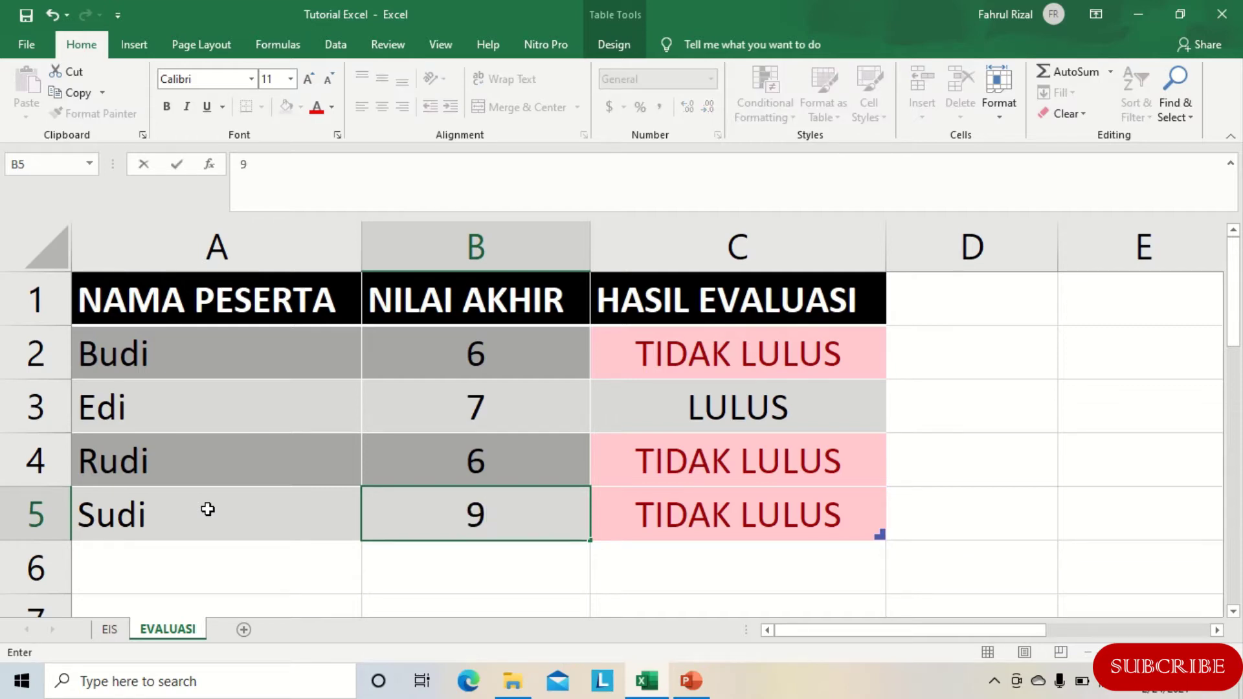
pyautogui.press('Return')
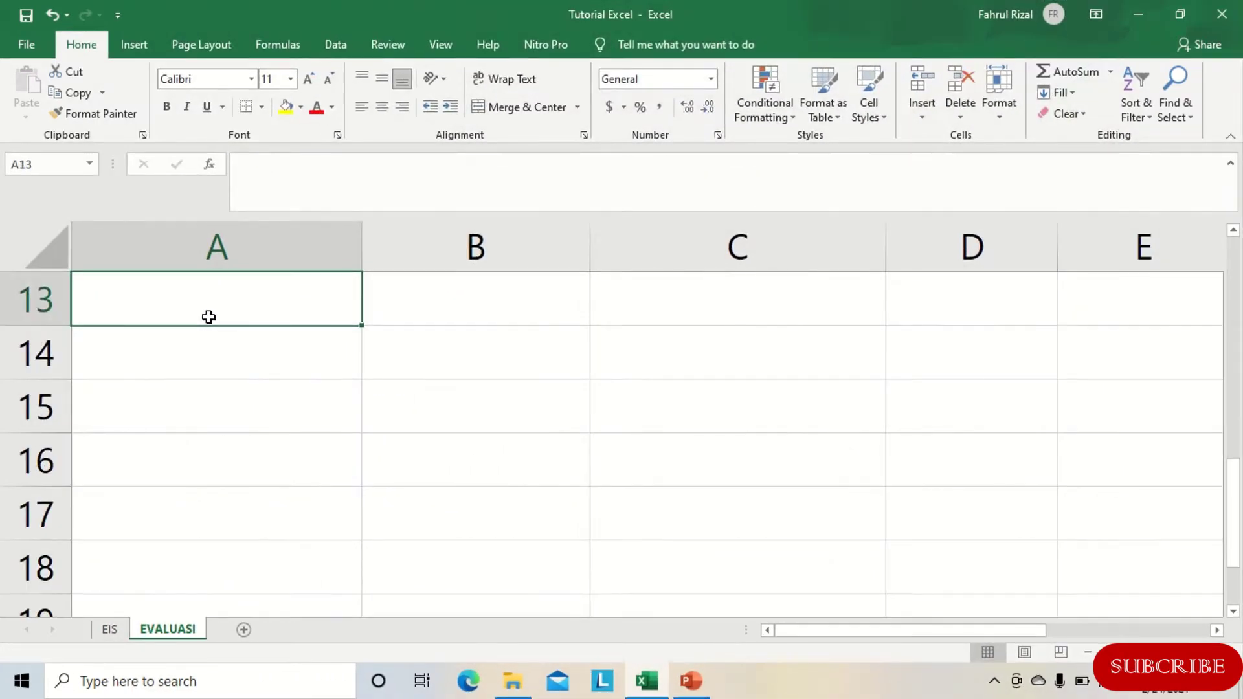
# Start a new table below the existing one with the header NAMA PESERTA in A13
pyautogui.press('capslock')
pyautogui.write('N')
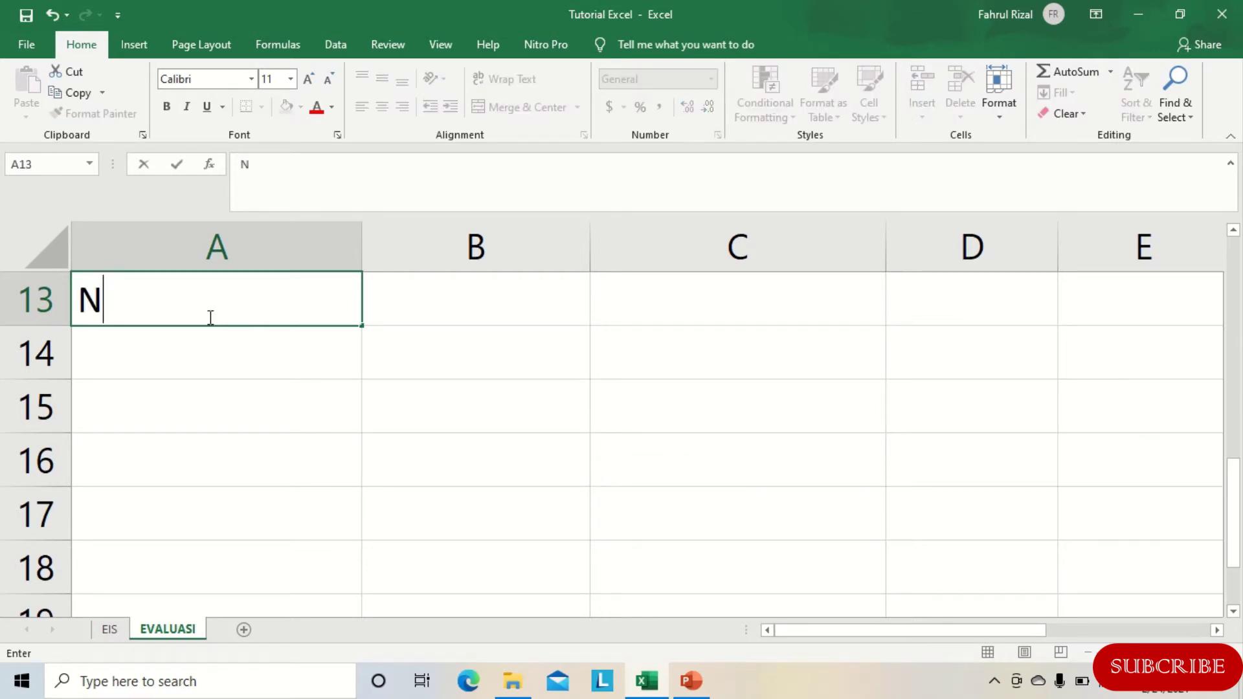
pyautogui.write('AM')
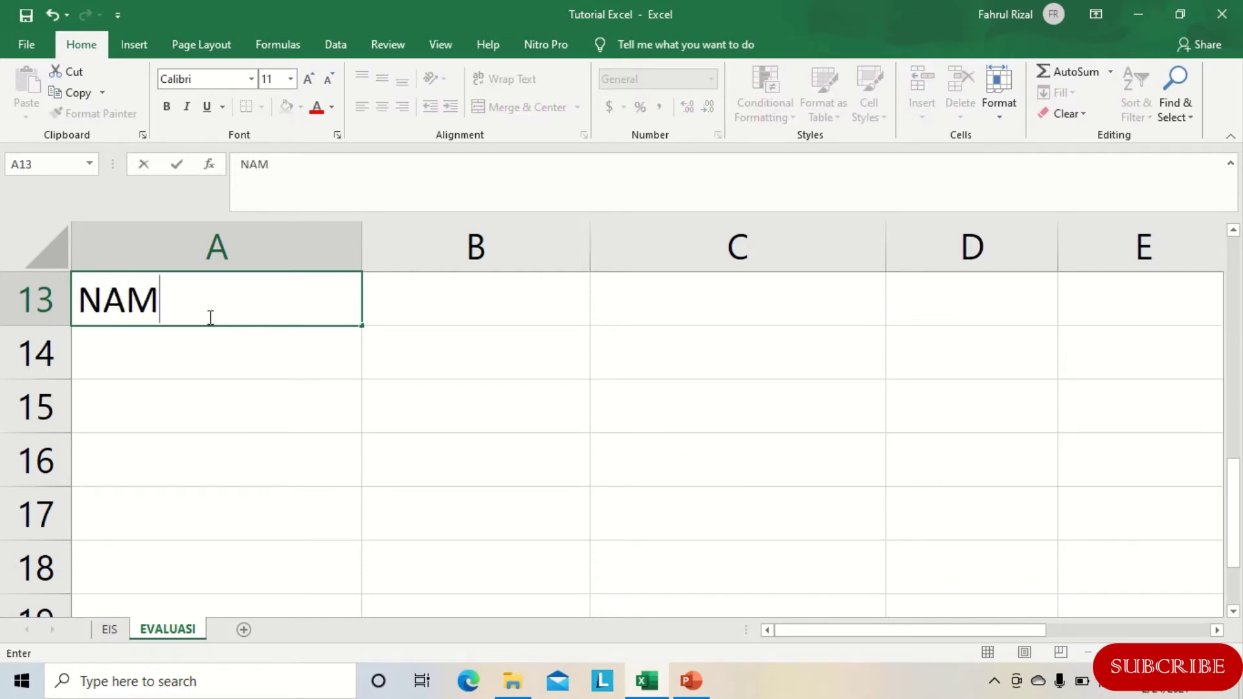
pyautogui.write('A PESRT')
pyautogui.press('BackSpace')
pyautogui.press('BackSpace')
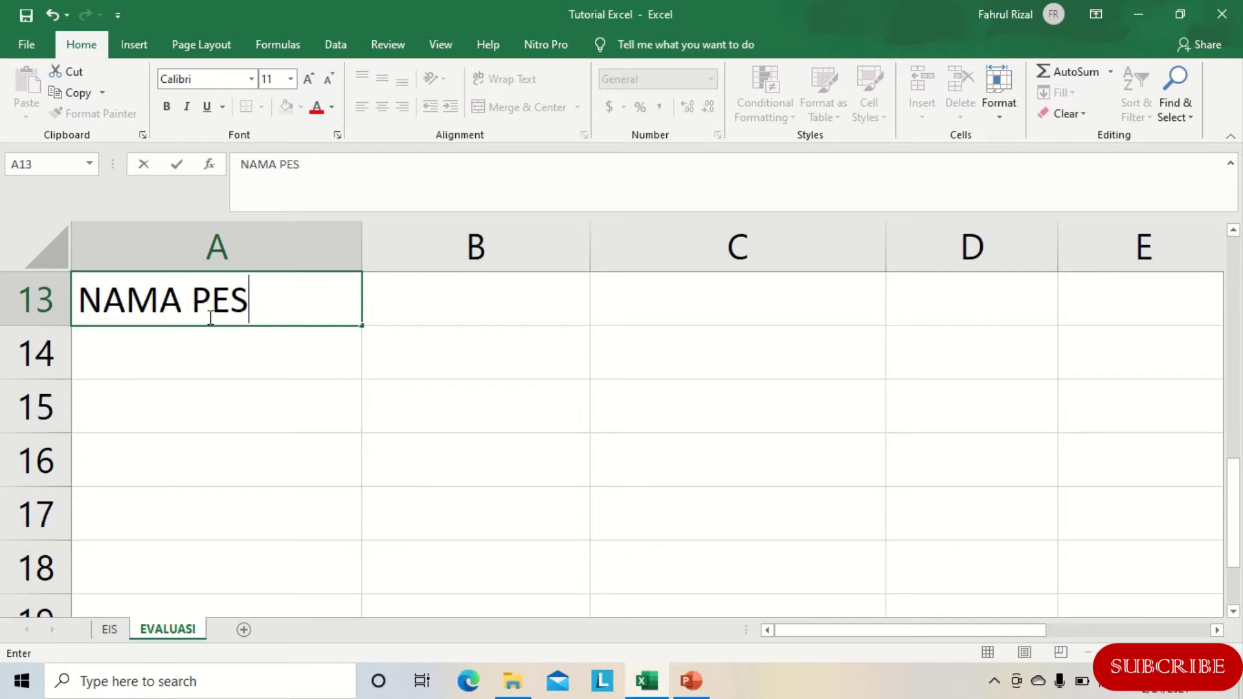
pyautogui.write('ERTA')
pyautogui.press('Tab')
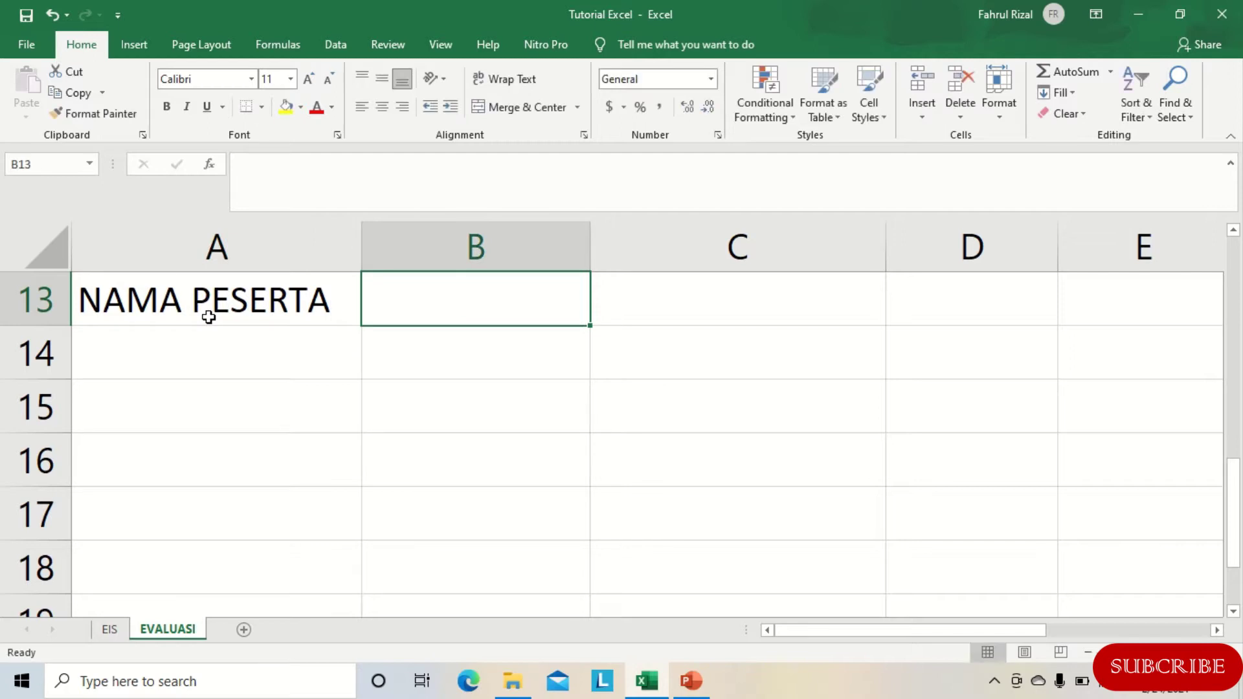
# Enter the headers NILAI AKHIR in B13 and HASIL EVALUASI in C13
pyautogui.write('NILAI K')
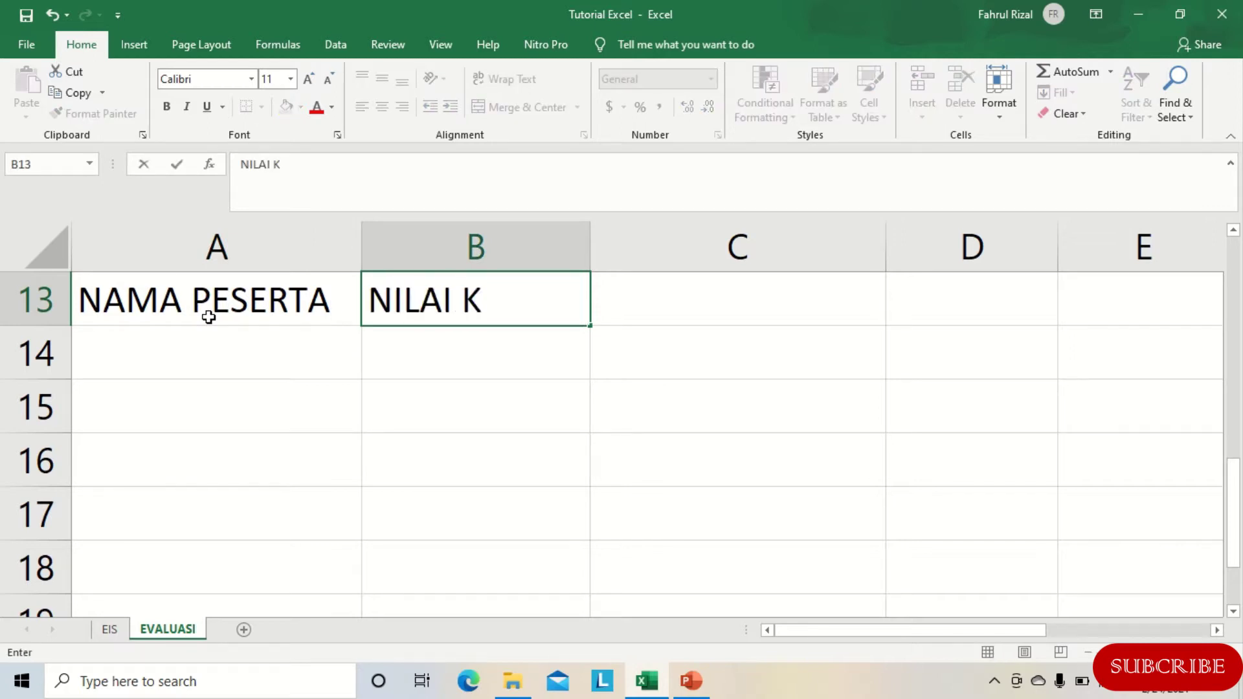
pyautogui.press('BackSpace')
pyautogui.write('AKHIR')
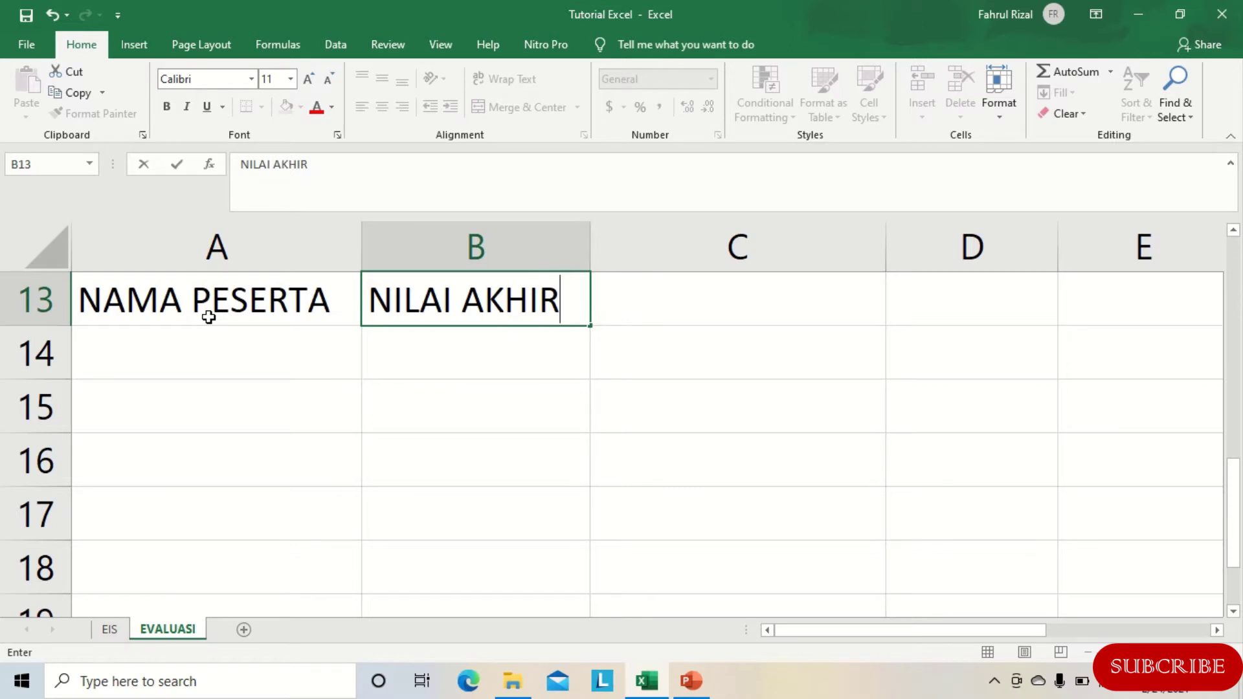
pyautogui.press('Tab')
pyautogui.write('HASI')
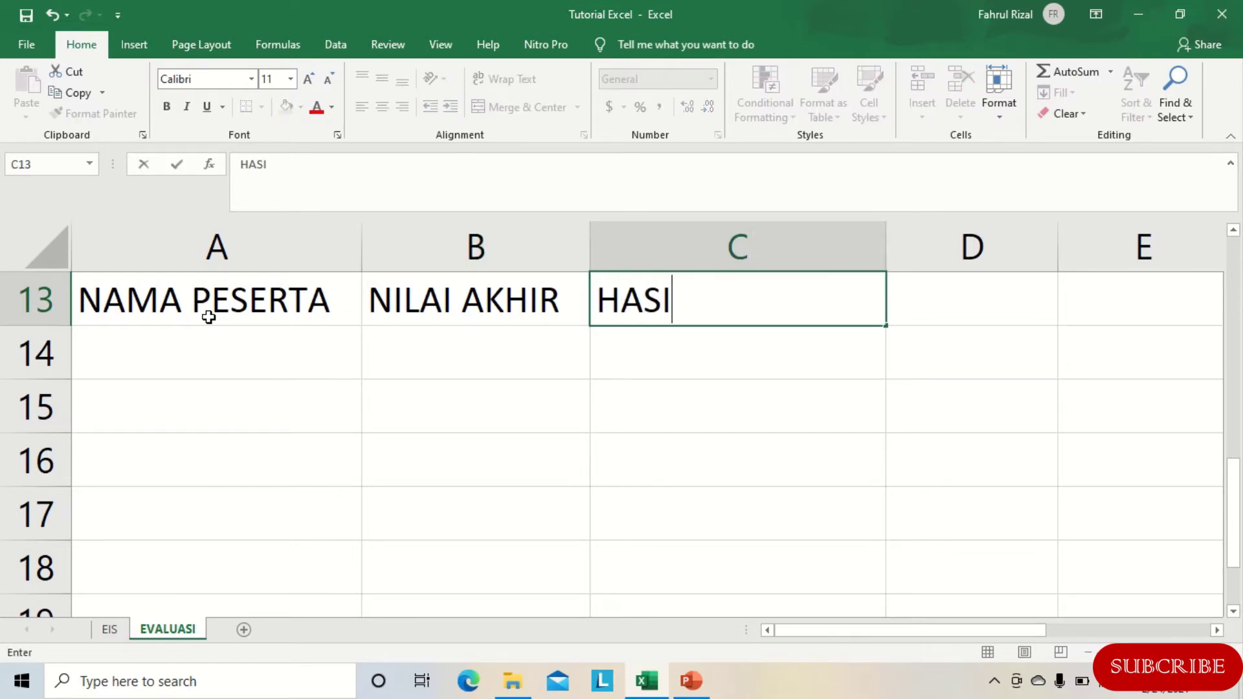
pyautogui.write('L EVALUASI')
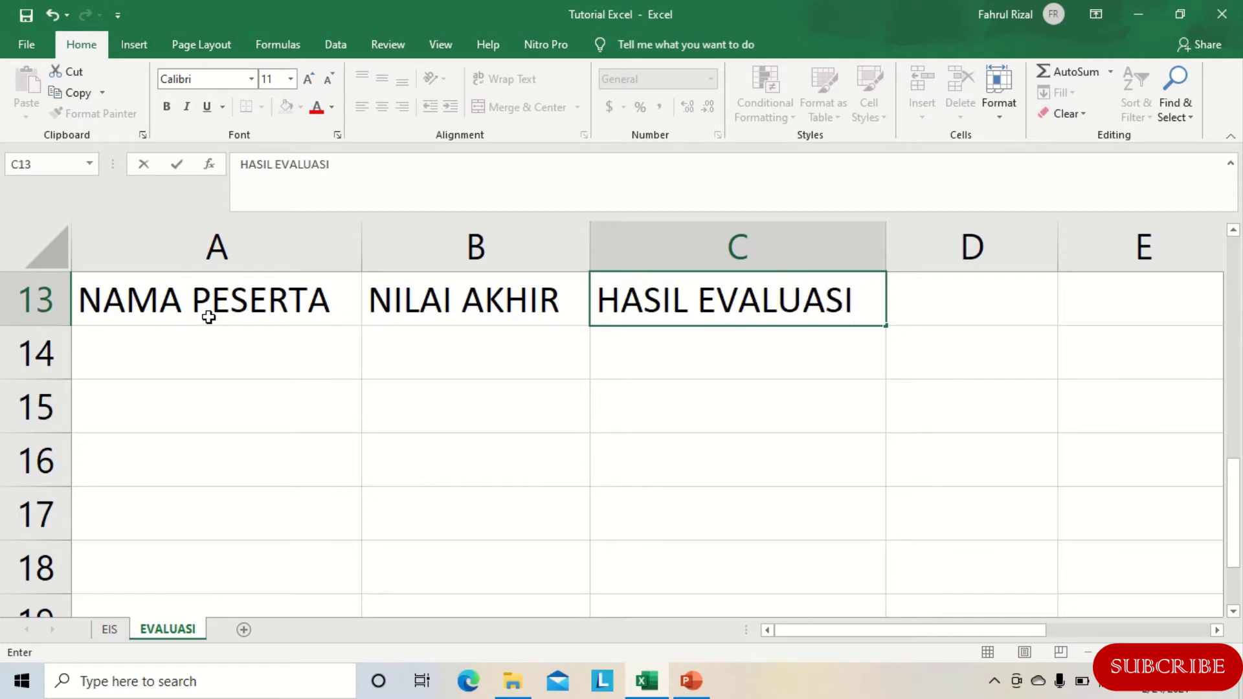
pyautogui.press('Return')
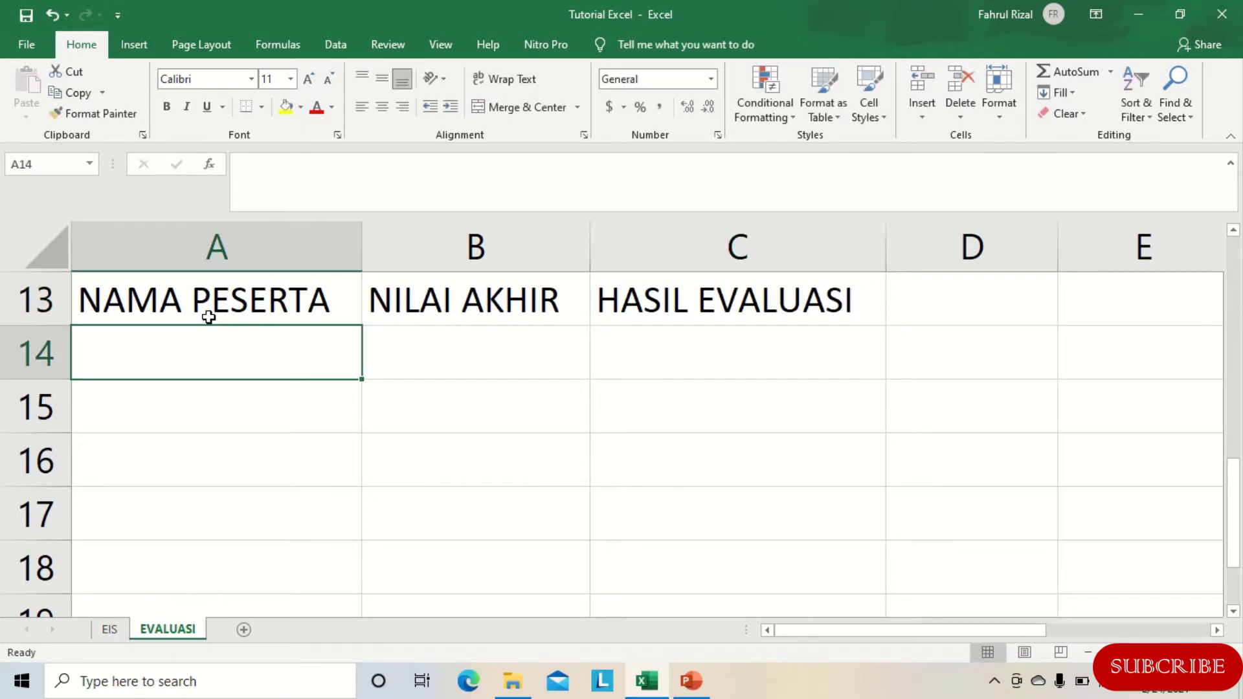
# Center the header texts in A13:C13 horizontally
pyautogui.moveTo(222, 299); pyautogui.dragTo(712, 308)
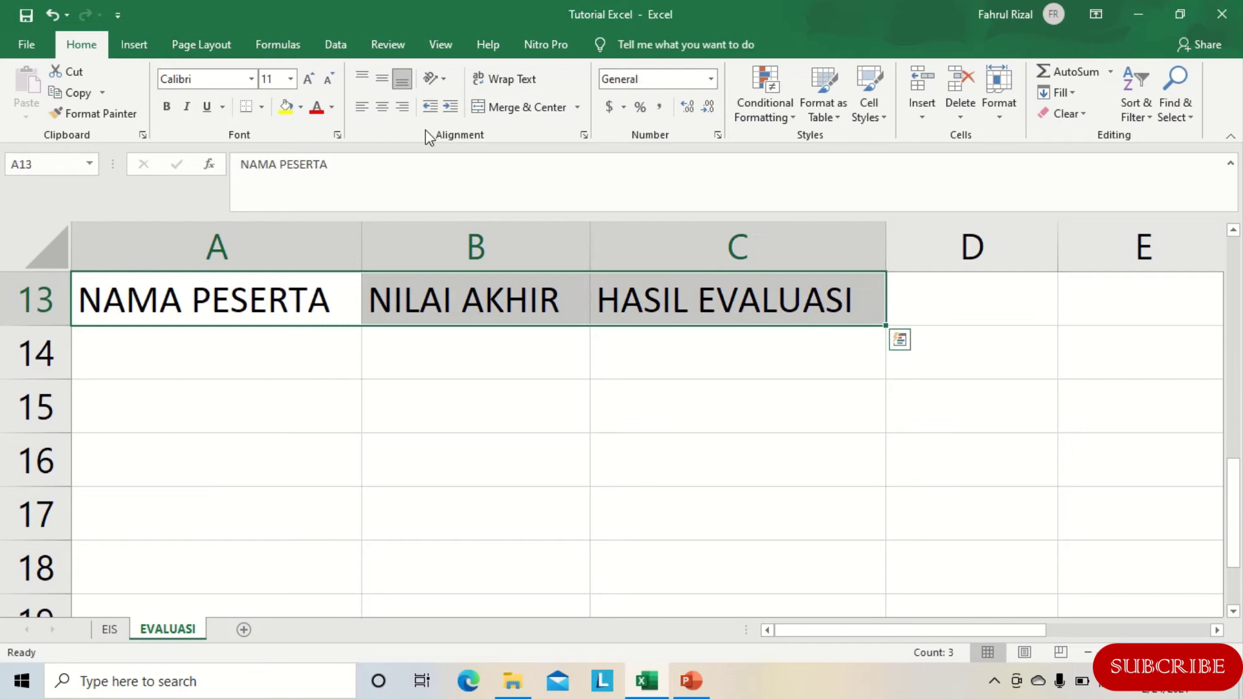
pyautogui.click(391, 108)
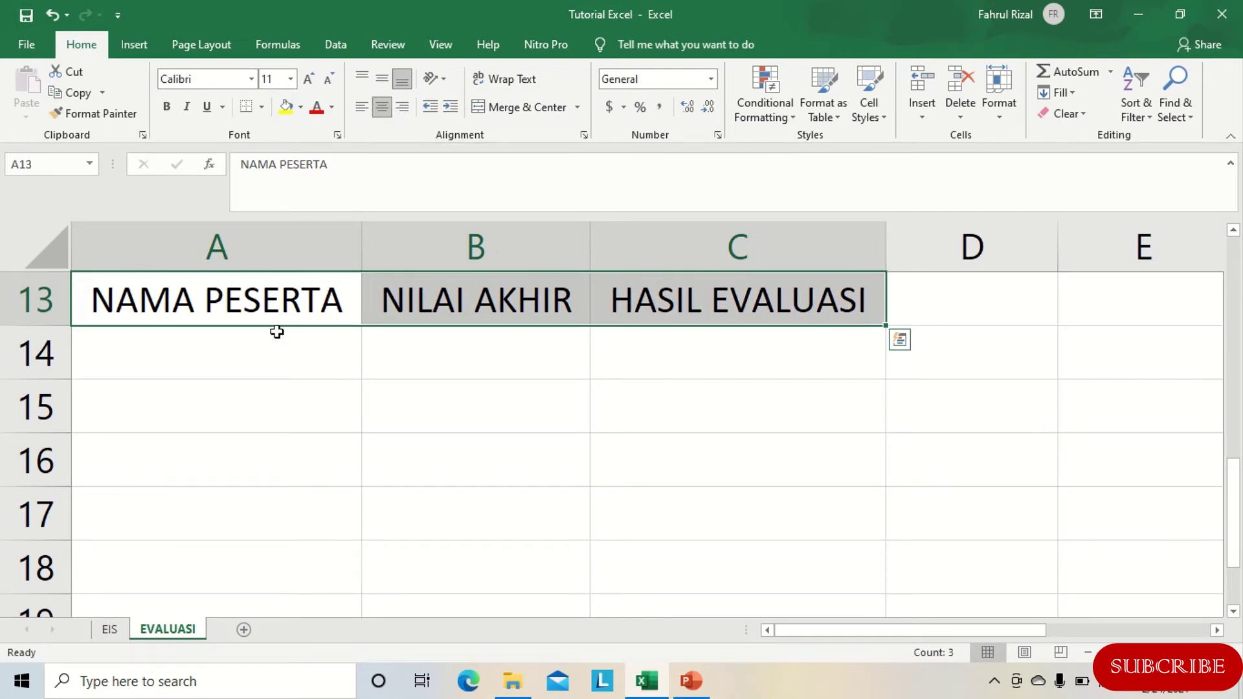
# Fill in the first participant's row with the participant's name in A14 and a final score of 6 in B14
pyautogui.click(256, 353)
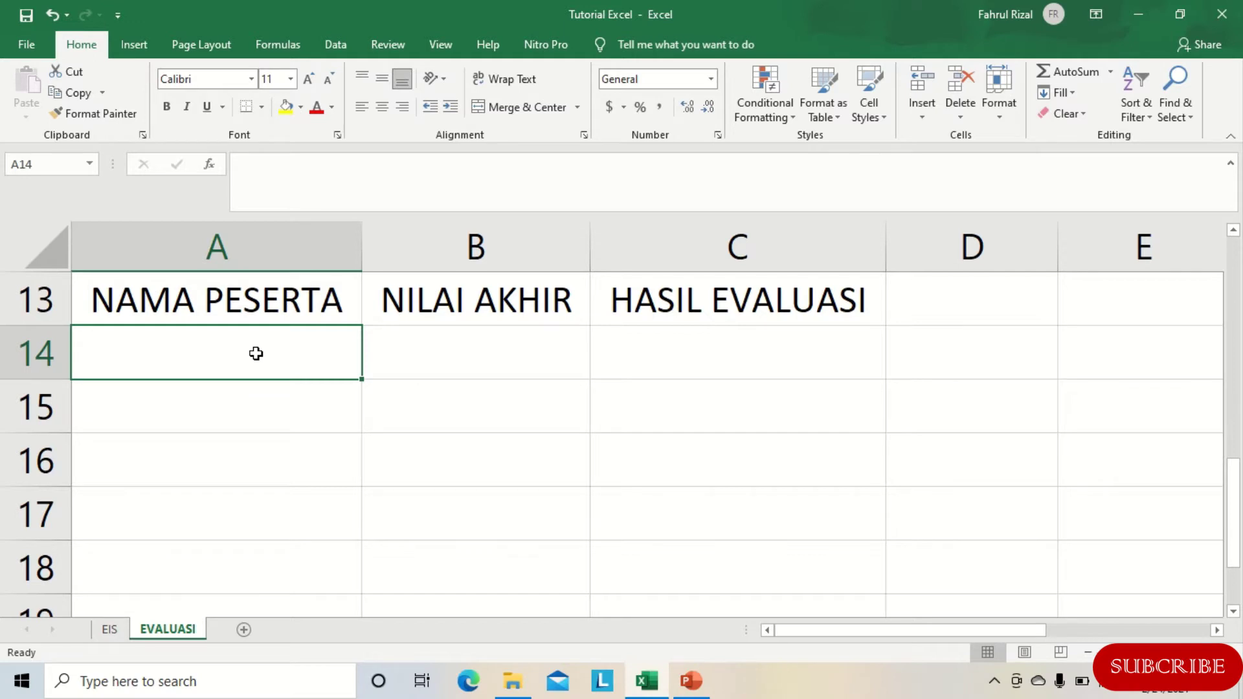
pyautogui.press('capslock')
pyautogui.write('B')
pyautogui.press('capslock')
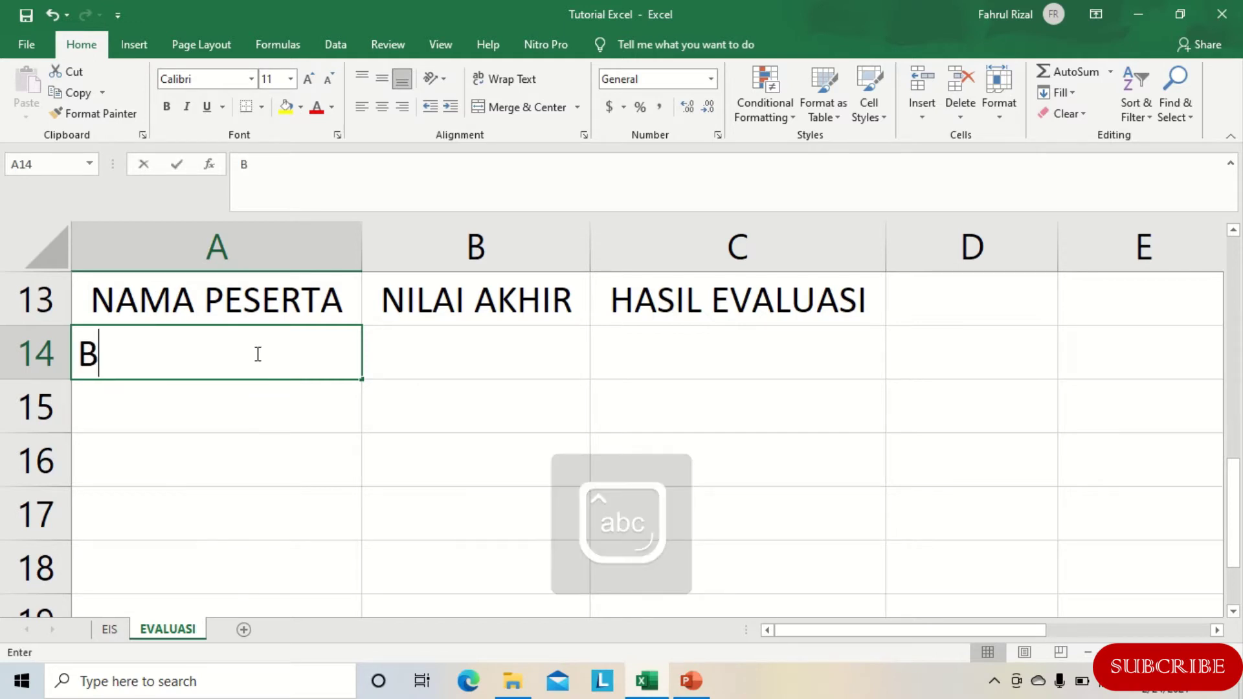
pyautogui.write('udi')
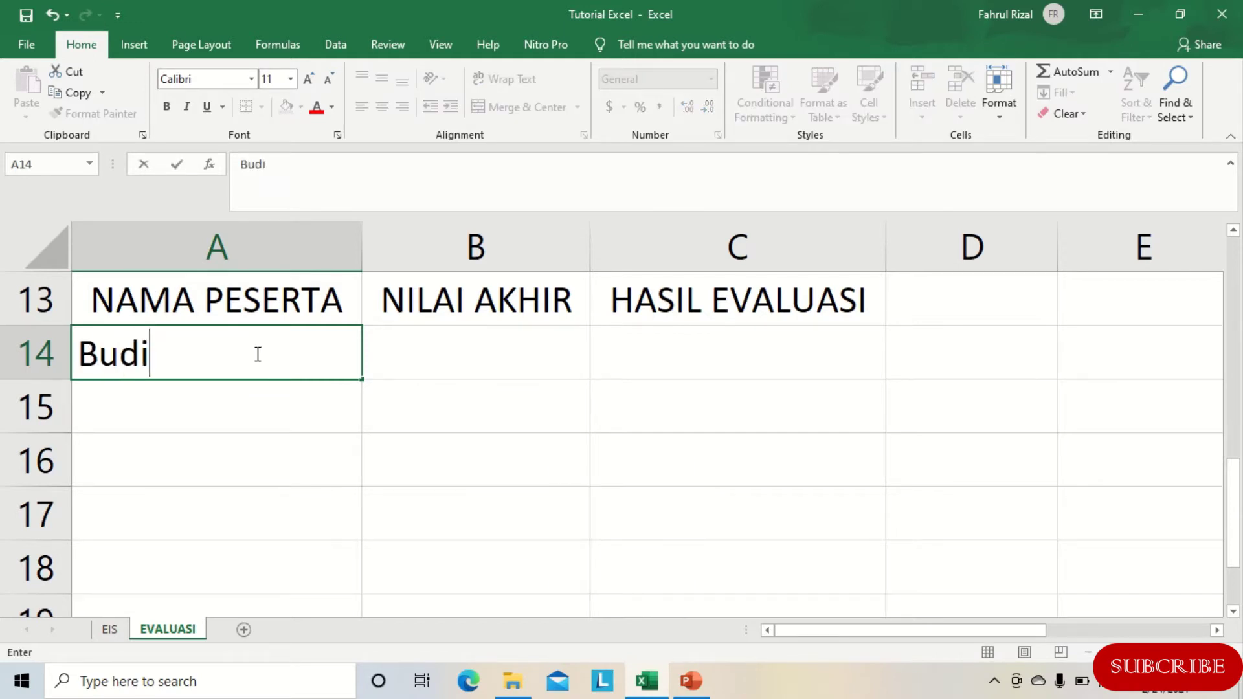
pyautogui.press('Tab')
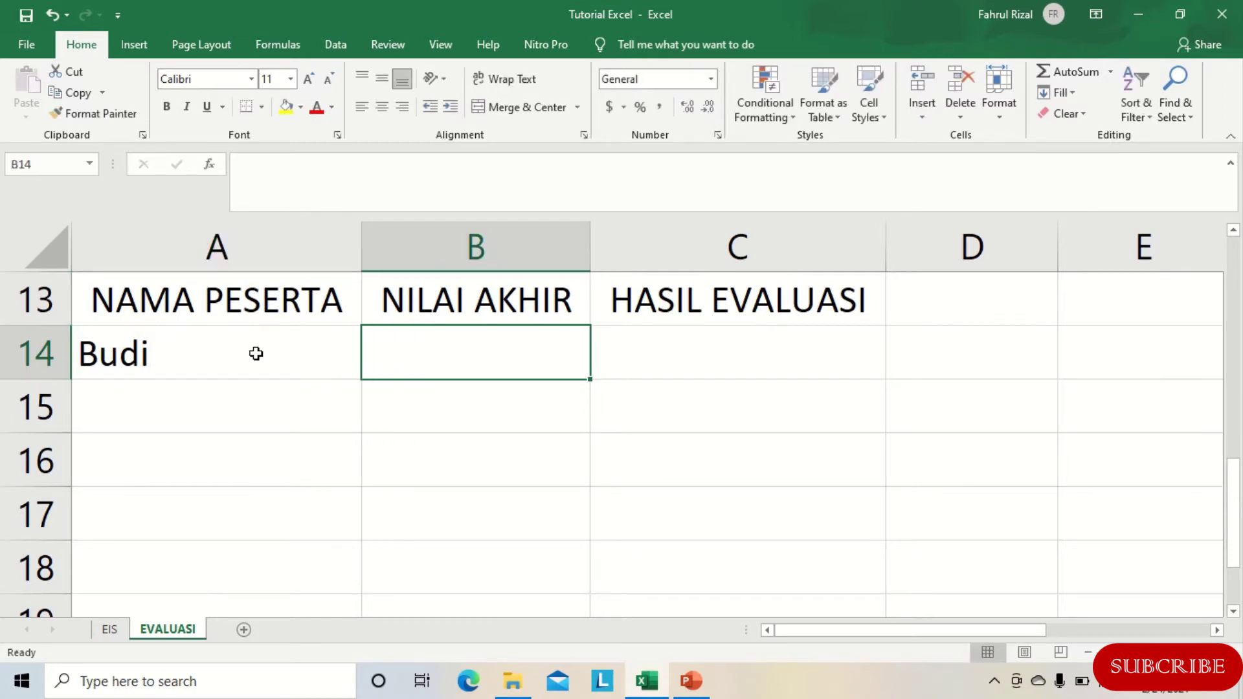
pyautogui.write('6')
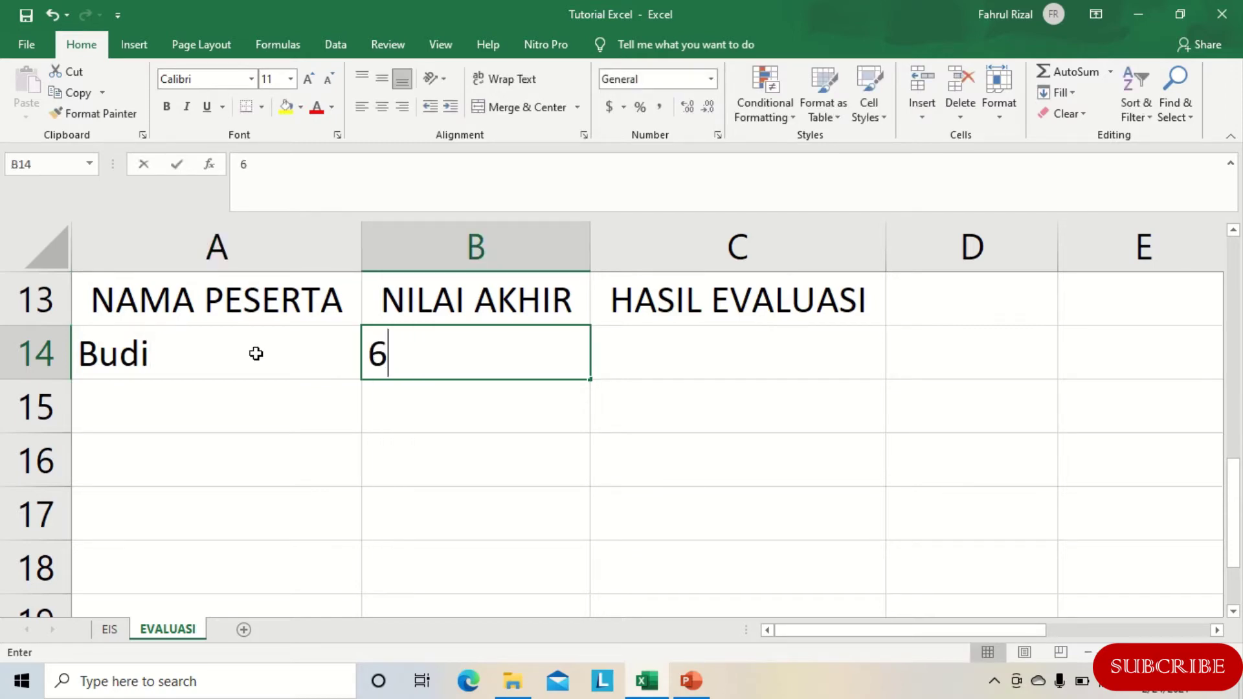
pyautogui.press('Tab')
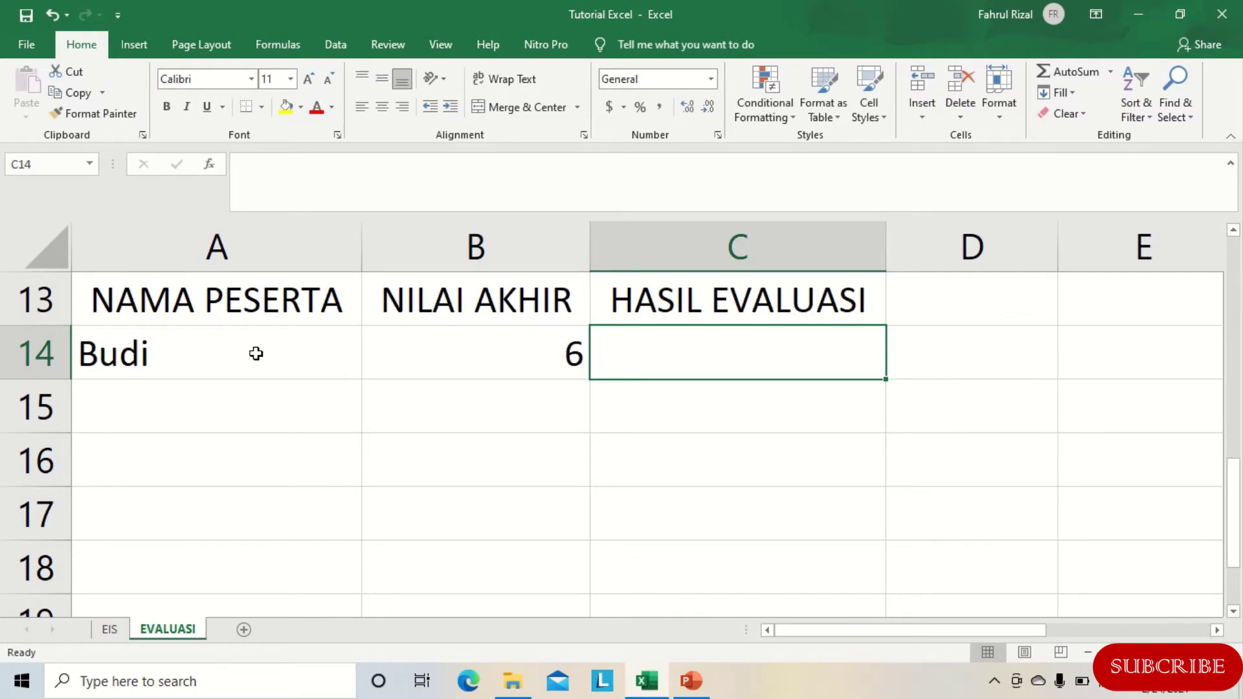
# Begin an IF formula in C14 that tests B14>=7 and returns "LULUS" when true
pyautogui.write('=')
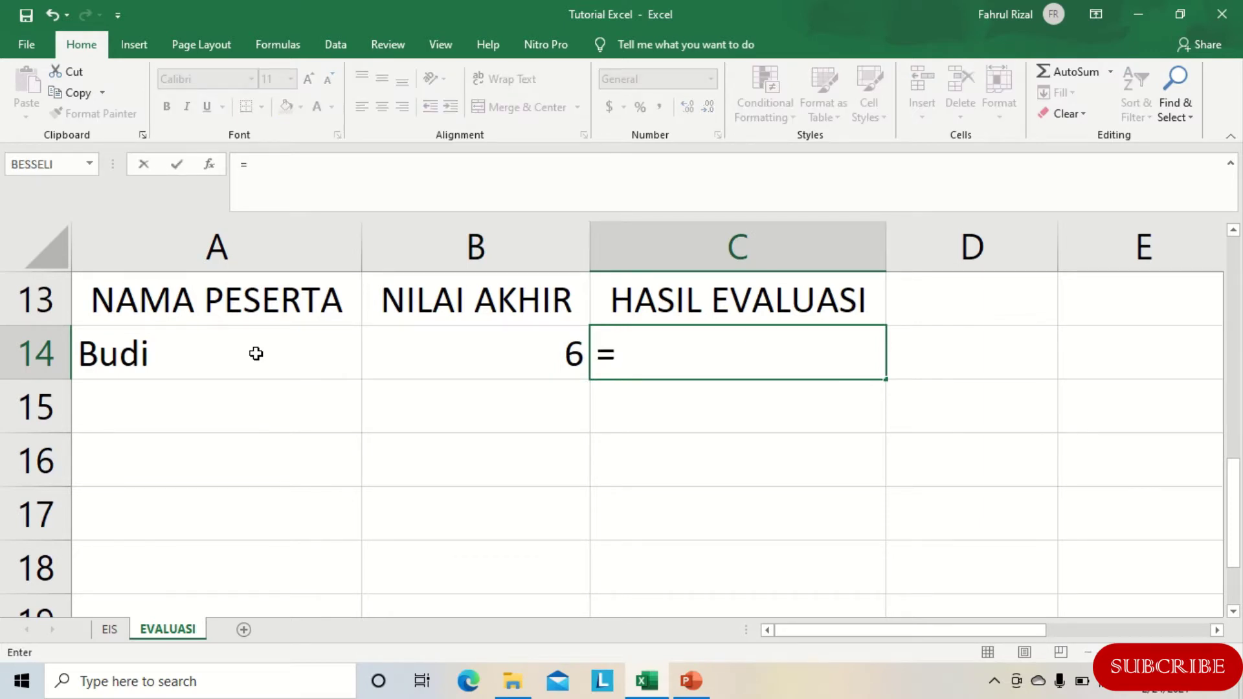
pyautogui.write('if(')
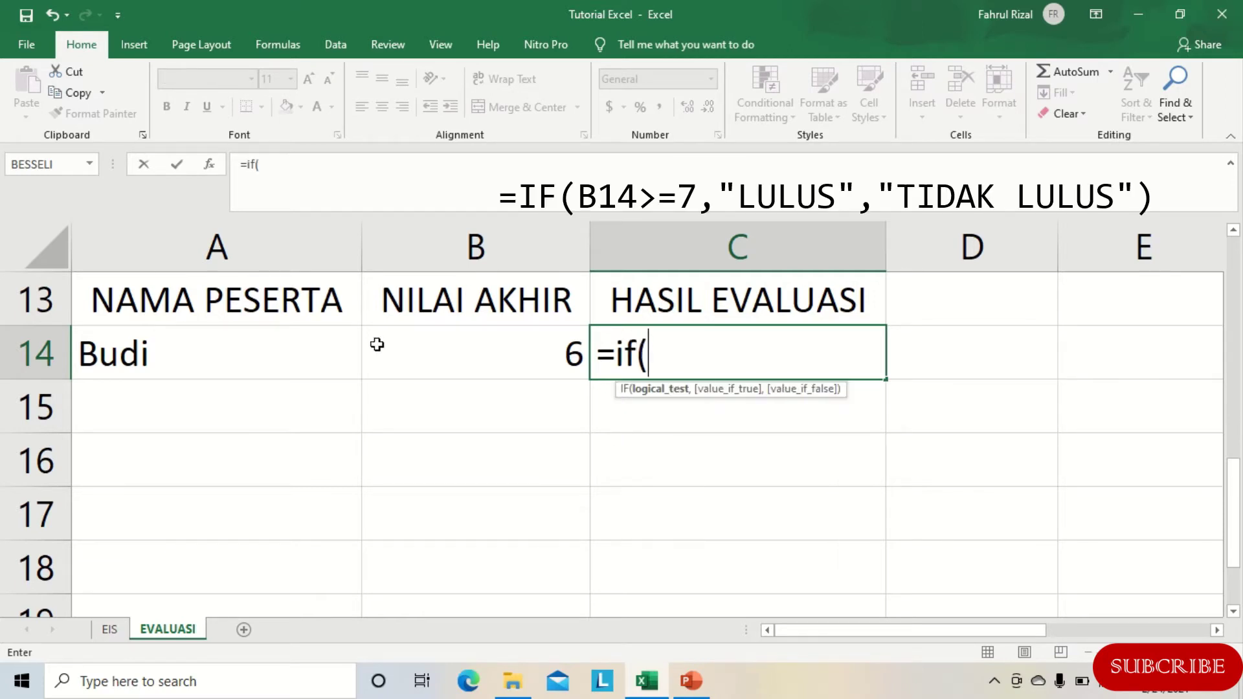
pyautogui.click(491, 338)
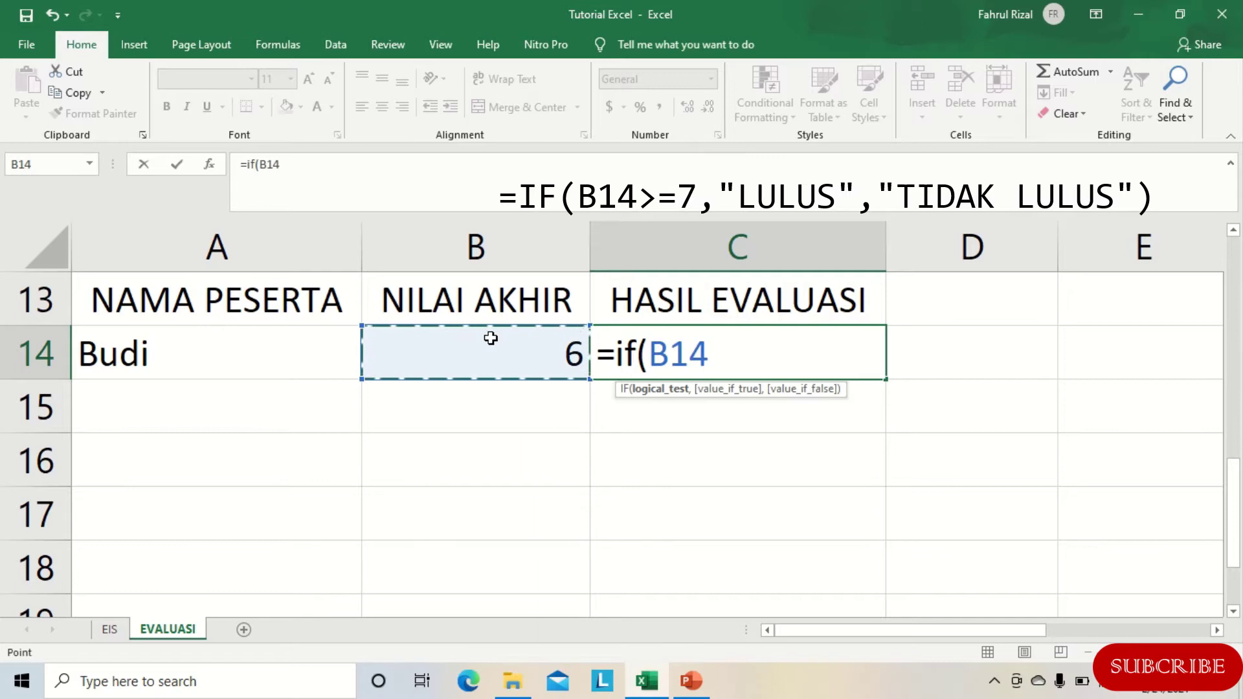
pyautogui.write('>=')
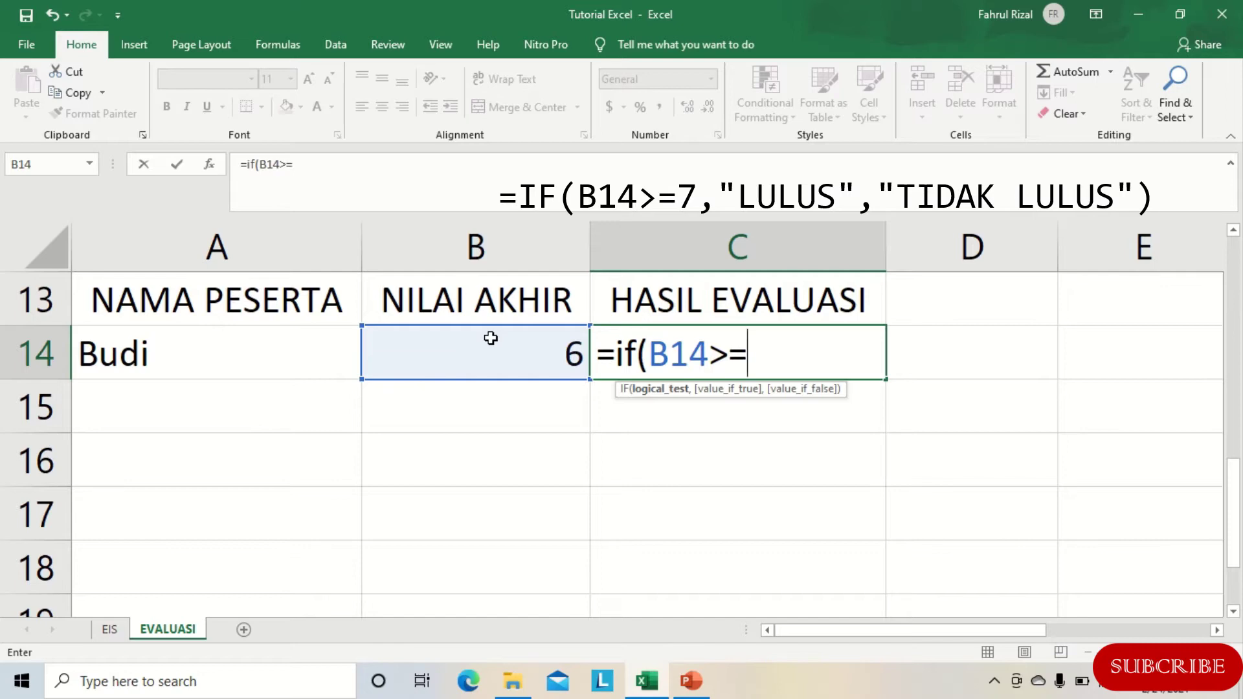
pyautogui.write('7,')
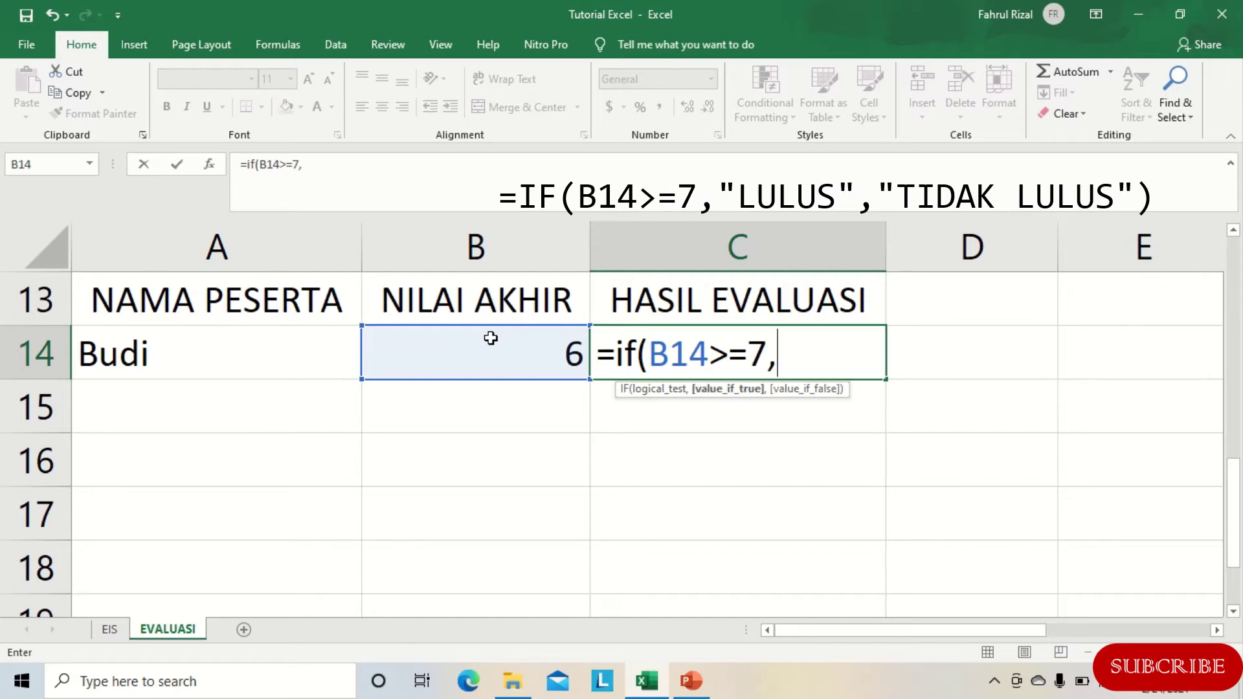
pyautogui.write('"')
pyautogui.press('capslock')
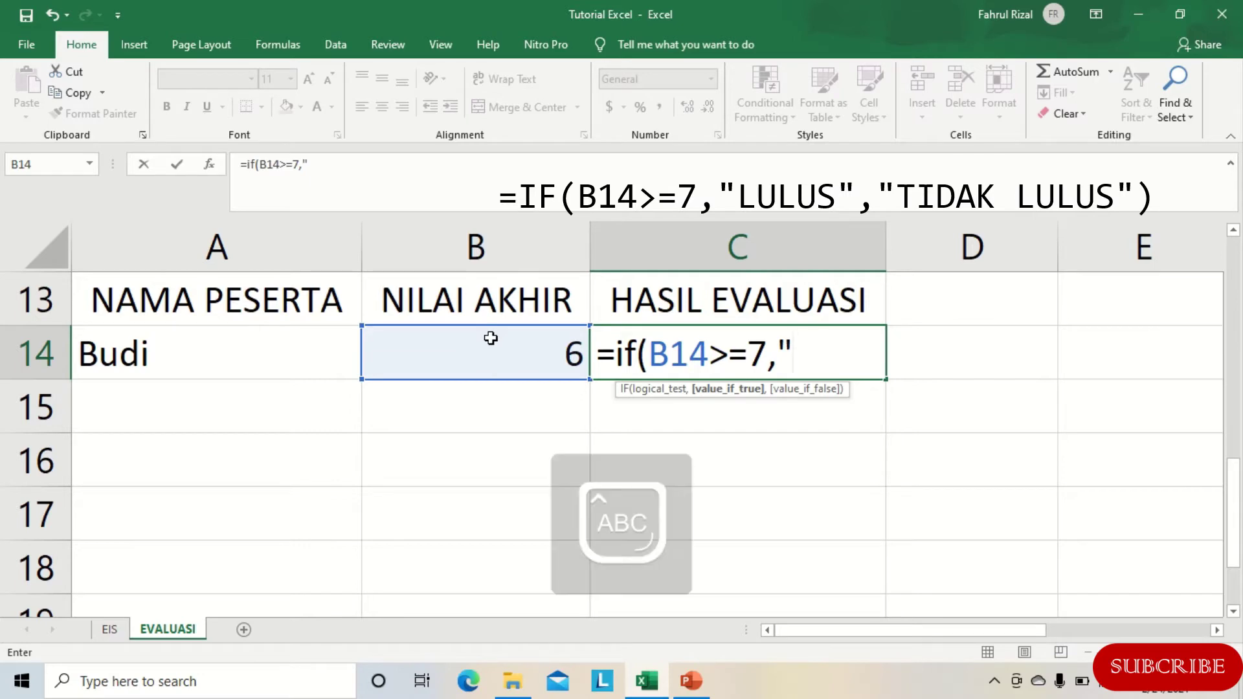
pyautogui.write('LU')
pyautogui.write('U')
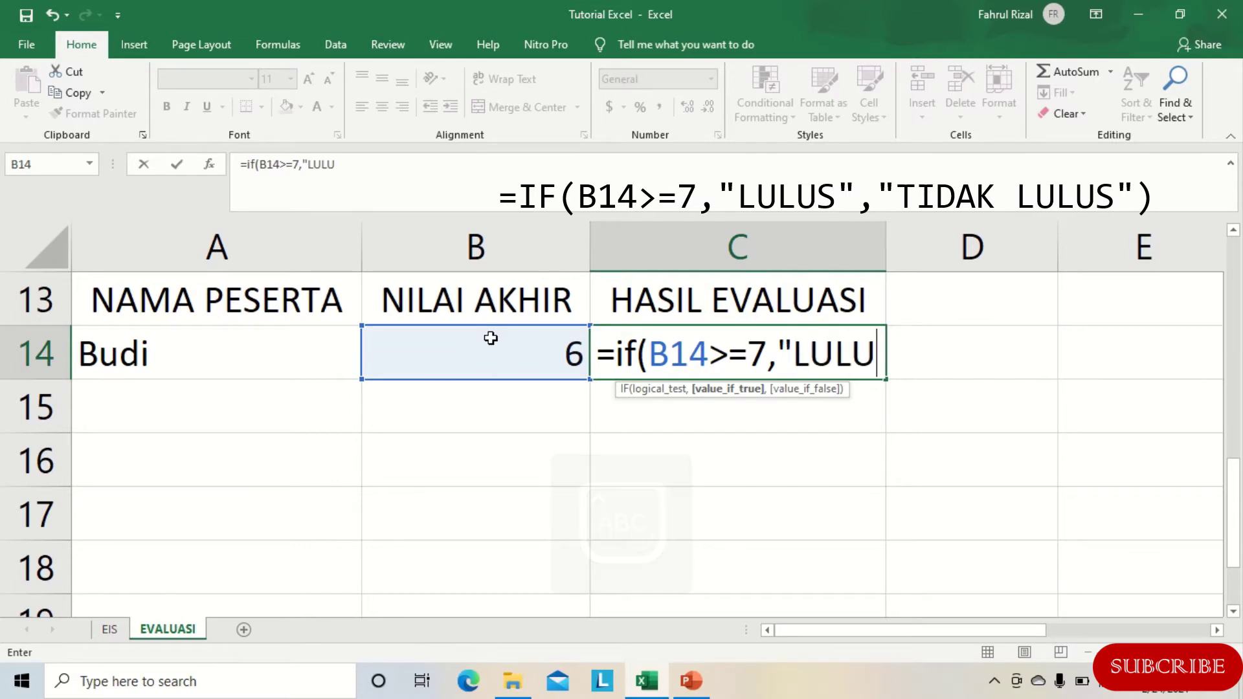
pyautogui.write('S",')
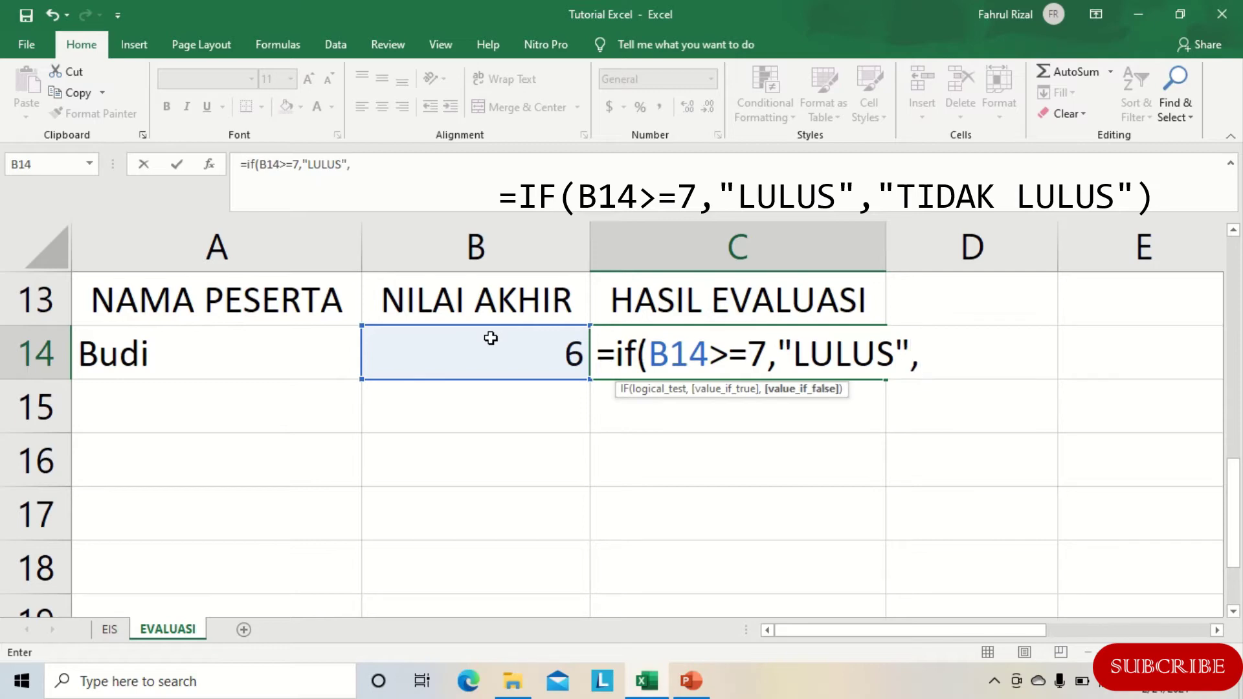
# Complete the IF formula in C14 with "TIDAK LULUS" as the value if false
pyautogui.write('"TIDDA')
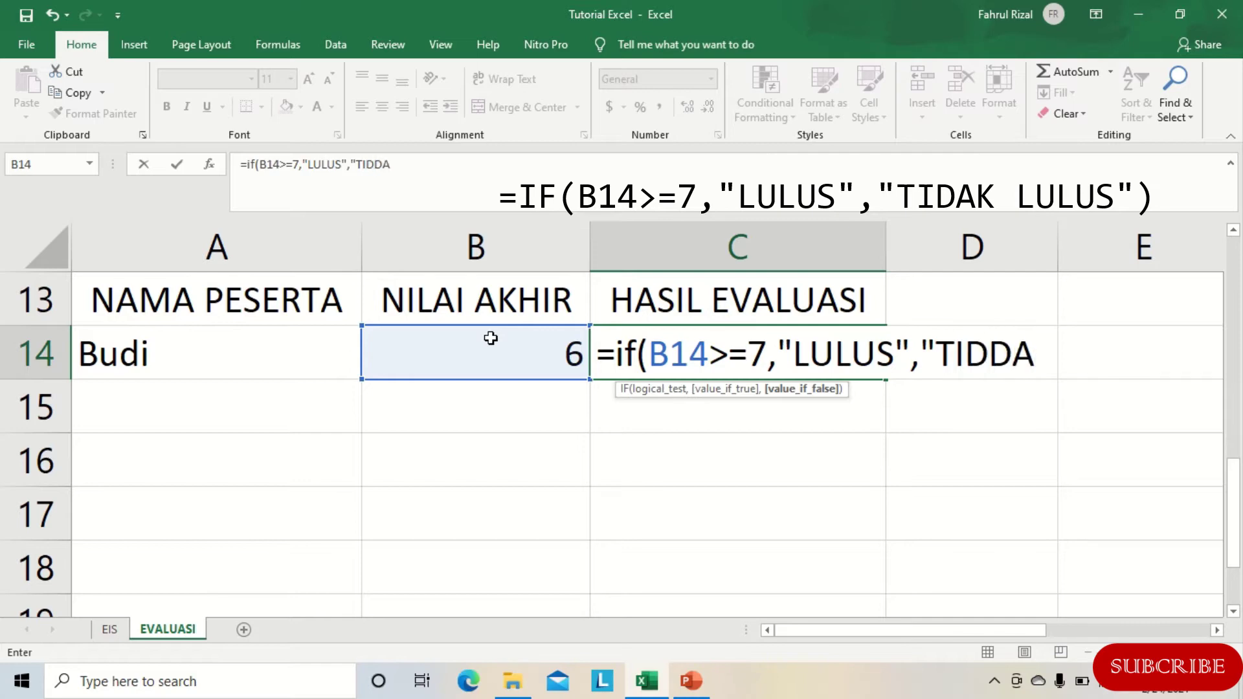
pyautogui.press('BackSpace')
pyautogui.press('BackSpace')
pyautogui.write('AK LULUS')
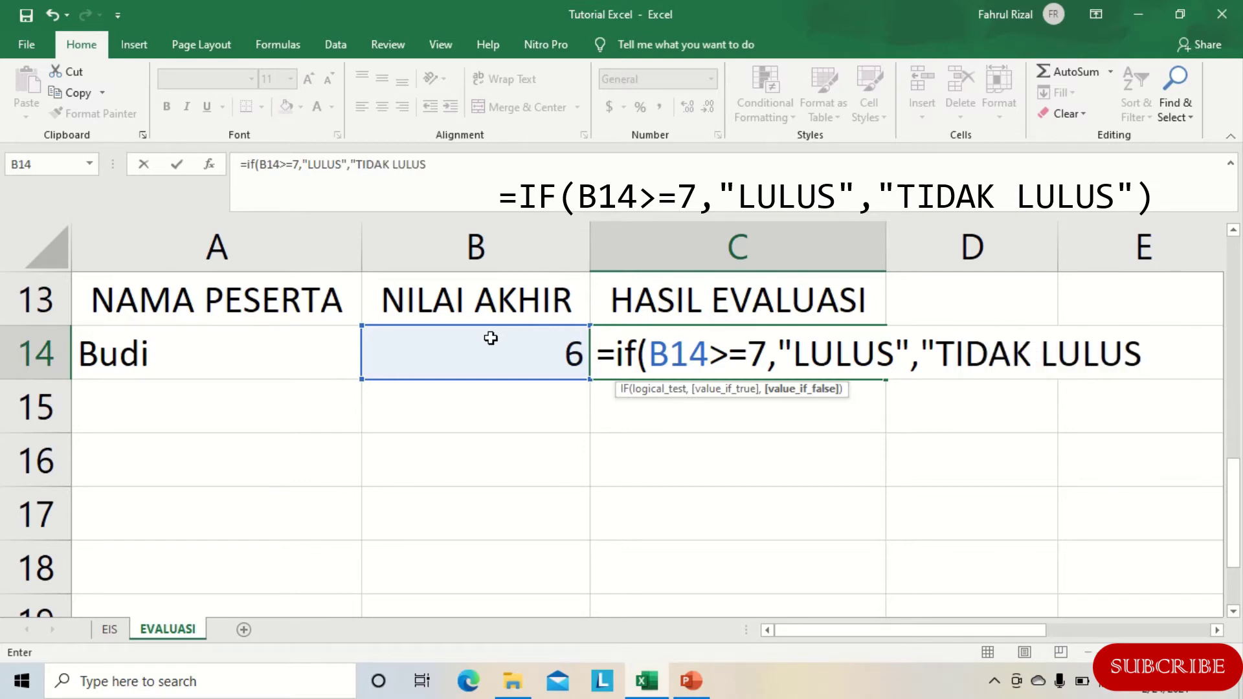
pyautogui.write("'")
pyautogui.write(')')
pyautogui.press('BackSpace')
pyautogui.press('BackSpace')
pyautogui.write('")')
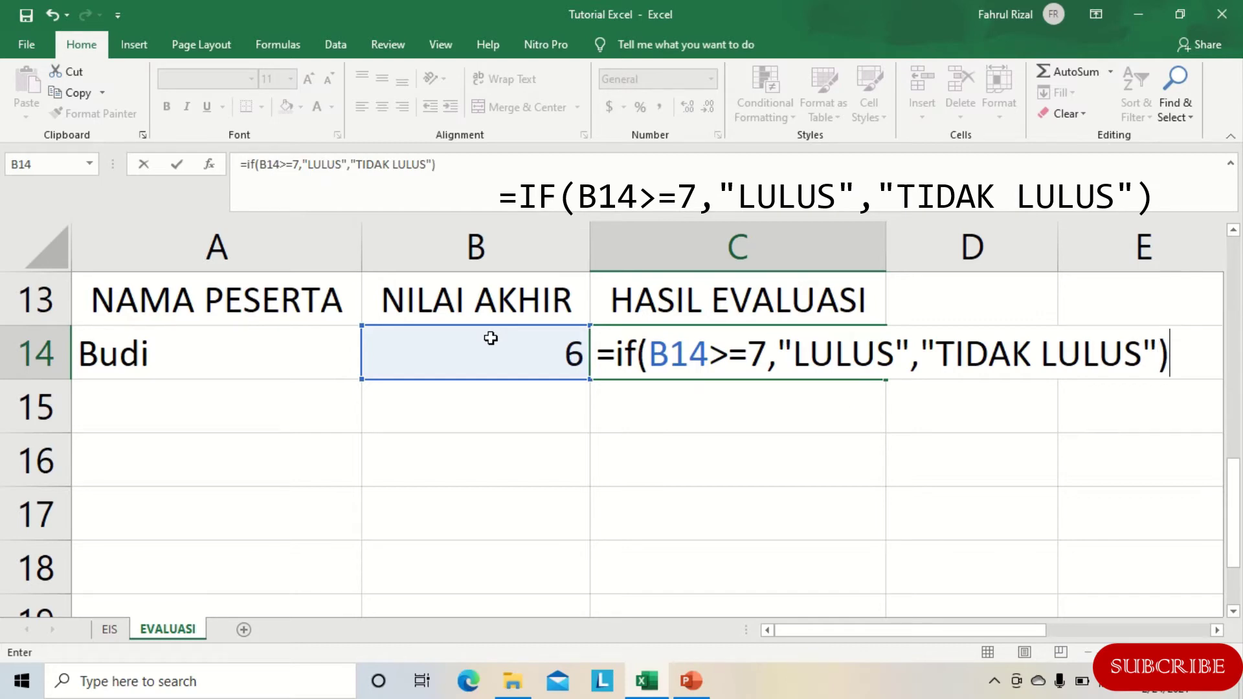
pyautogui.press('Return')
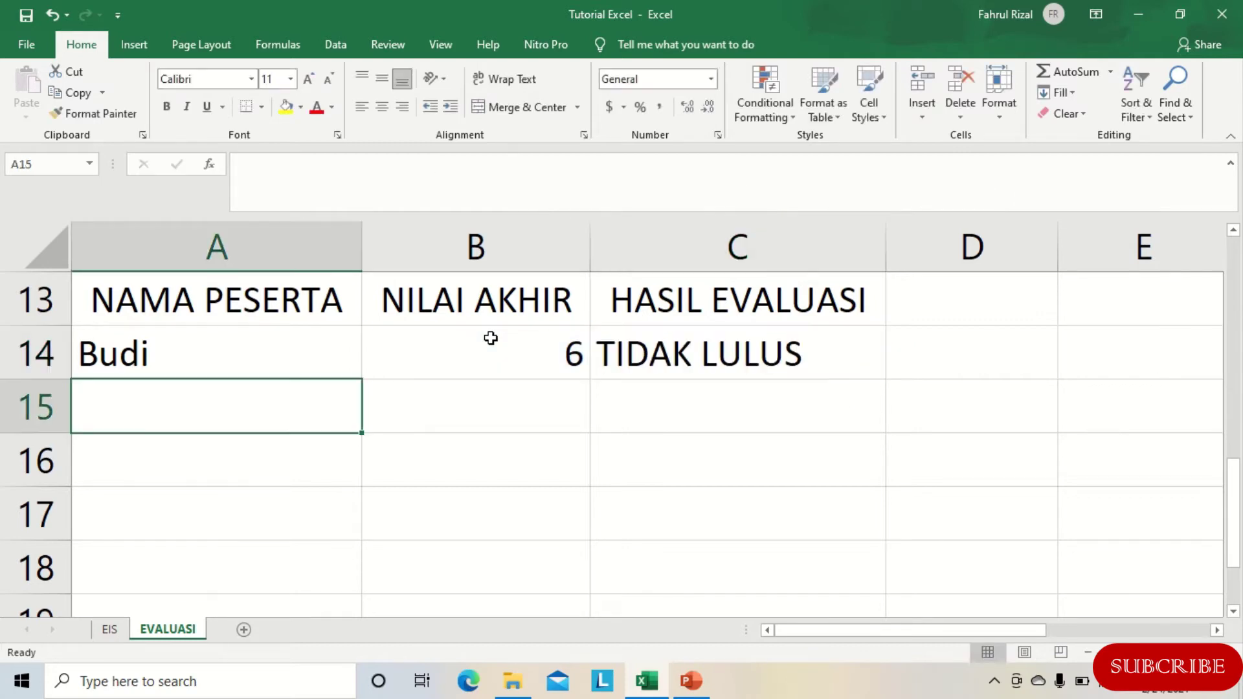
# Center C14 horizontally and add an Equal To conditional format for TIDAK LULUS with Light Red Fill with Dark Red Text
pyautogui.click(703, 355)
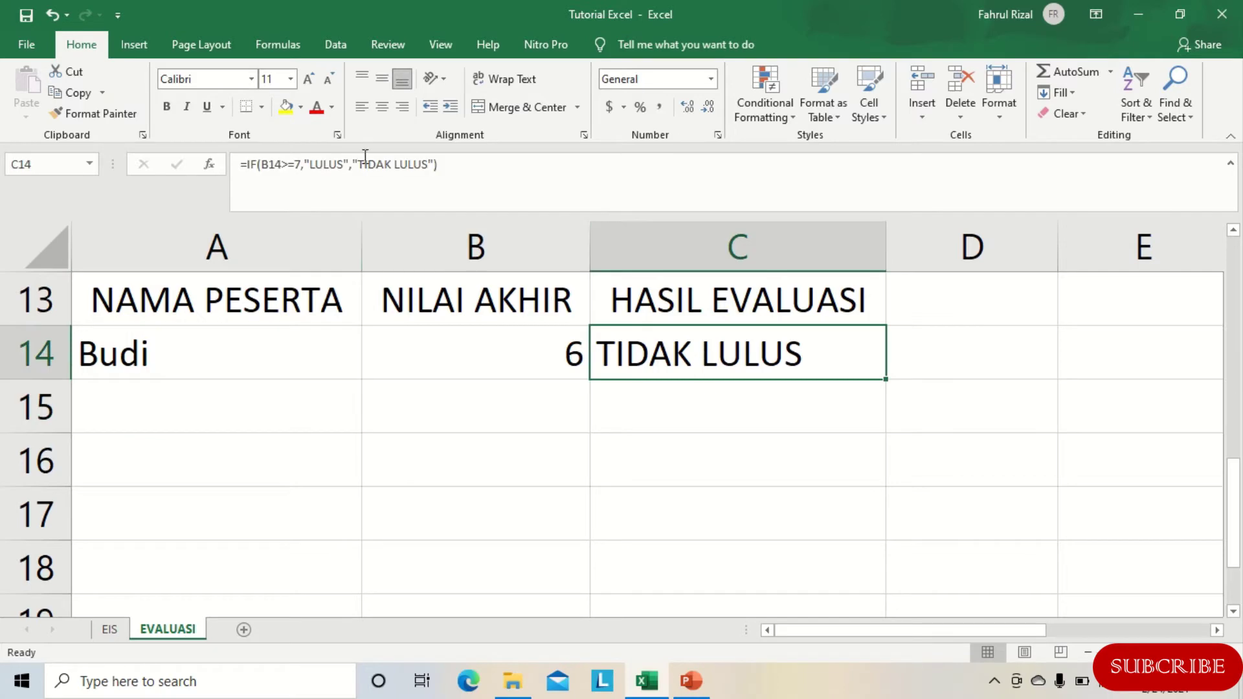
pyautogui.click(382, 108)
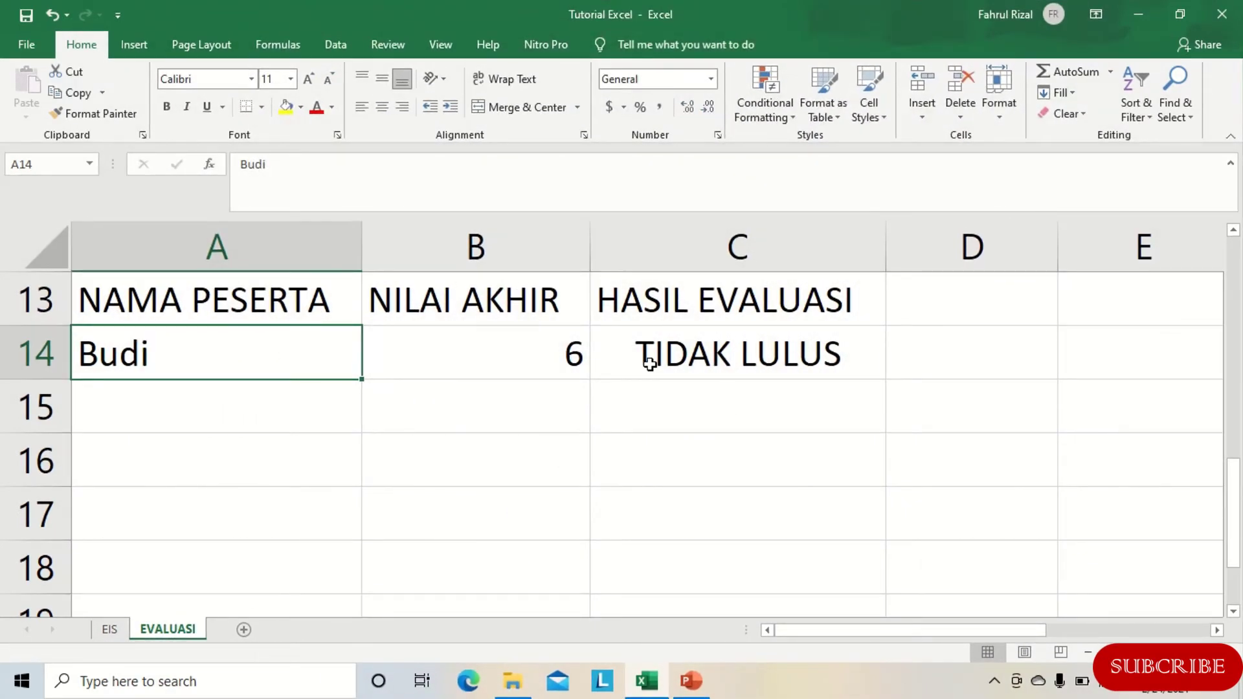
pyautogui.click(648, 361)
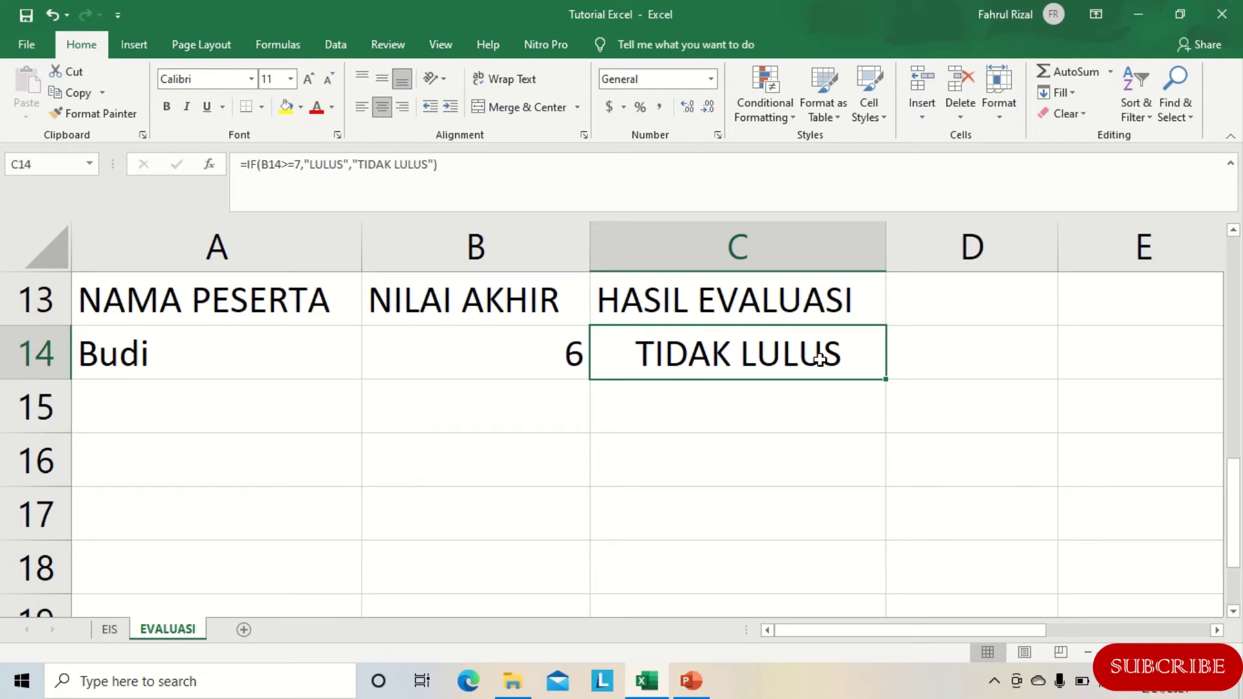
pyautogui.click(796, 120)
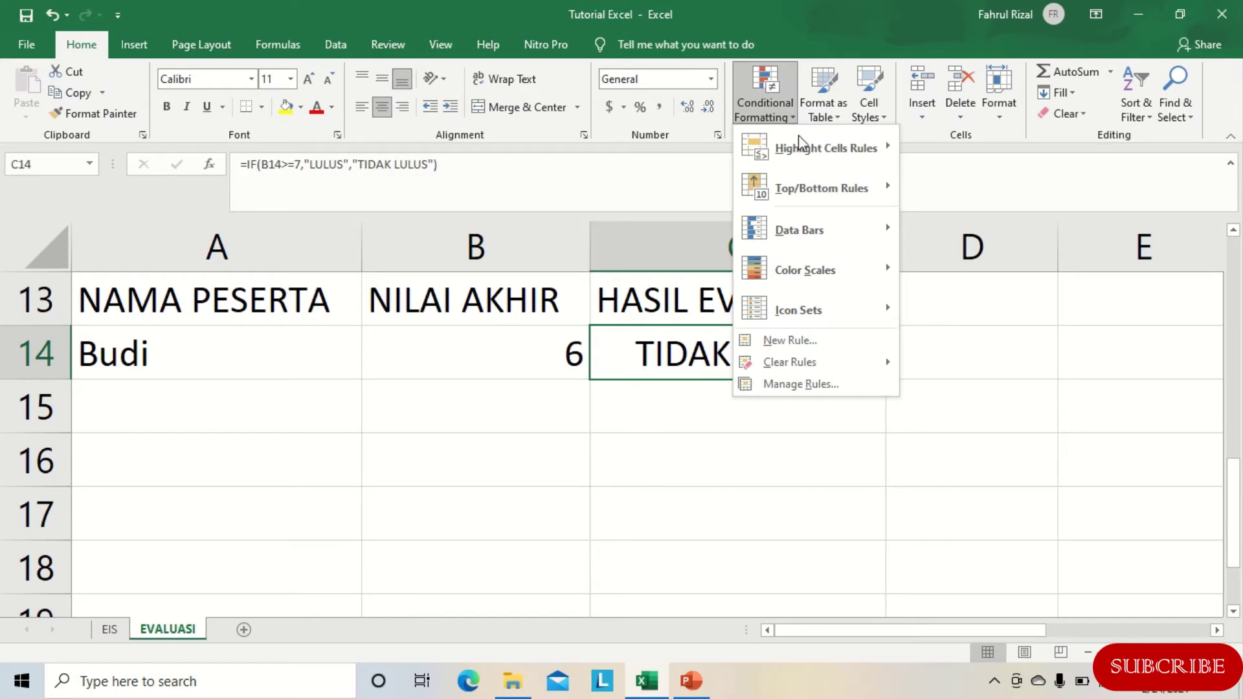
pyautogui.moveTo(803, 159)
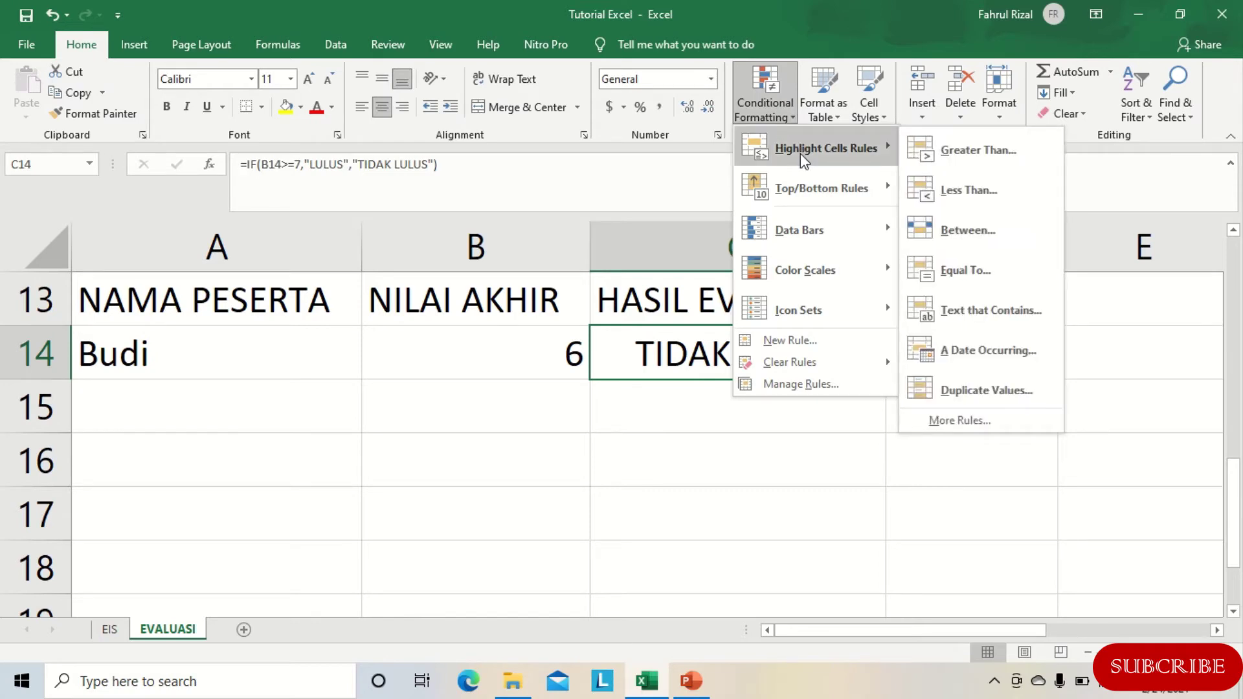
pyautogui.click(967, 269)
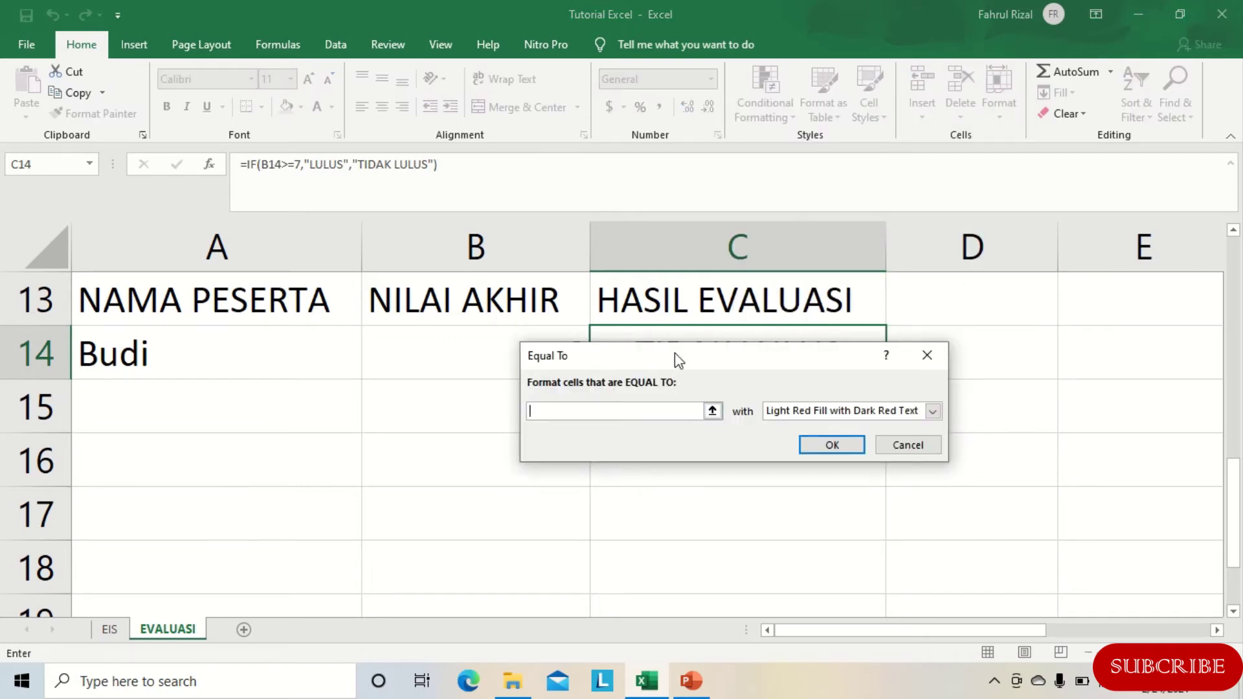
pyautogui.moveTo(675, 353); pyautogui.dragTo(682, 401)
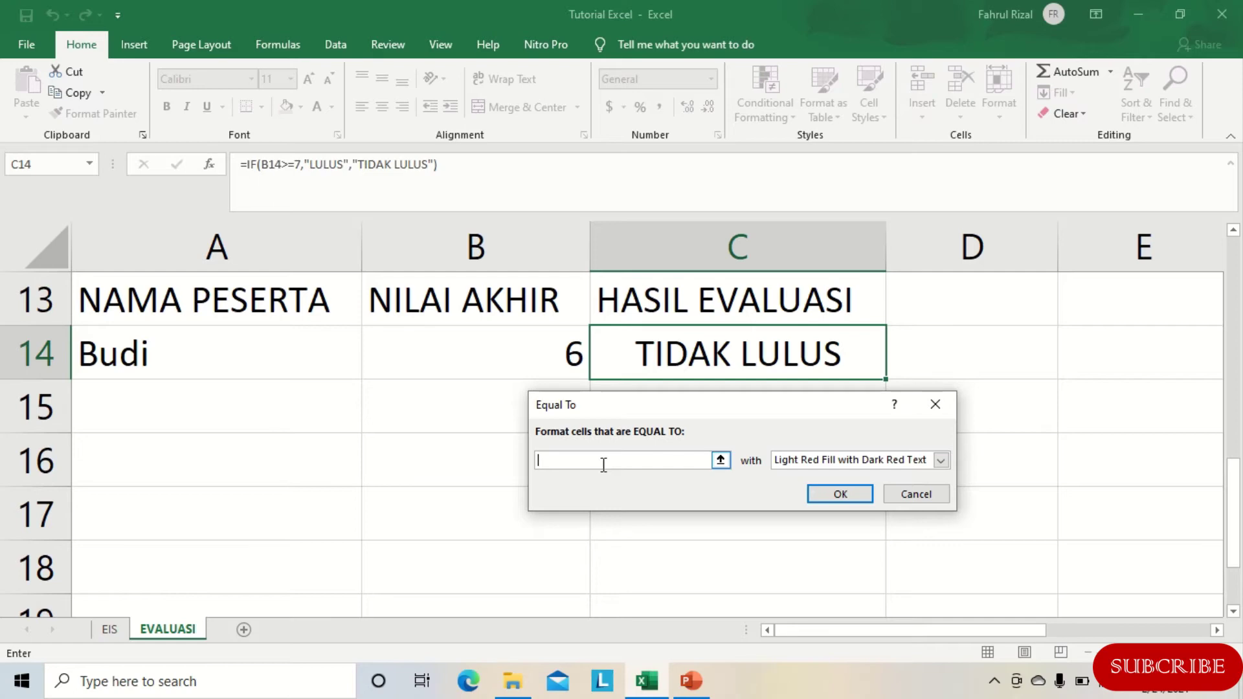
pyautogui.write('TIDAK LULUS')
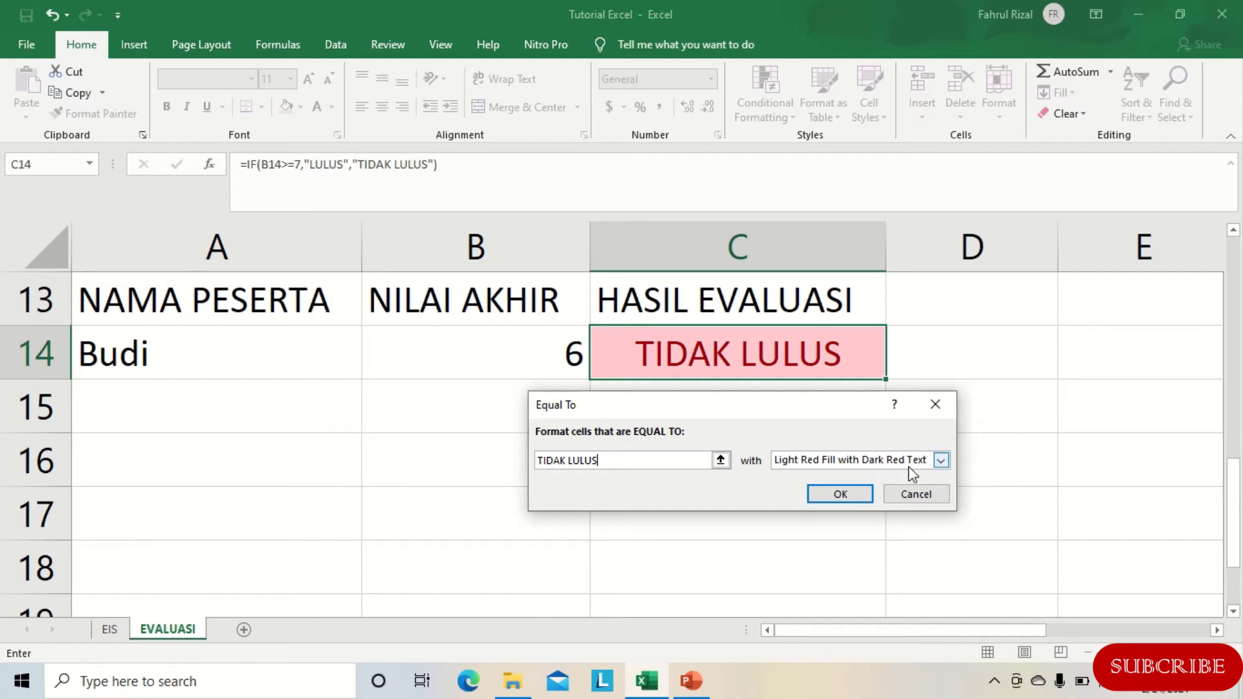
pyautogui.click(847, 501)
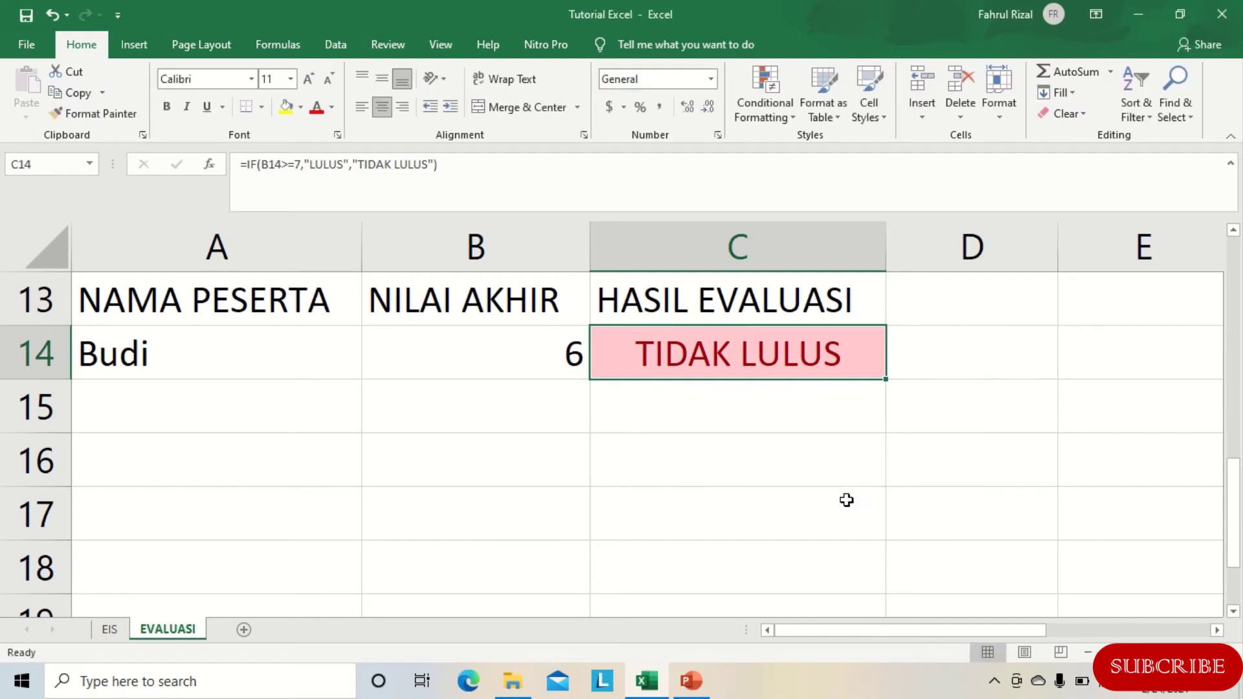
# Convert the range A13:C14 into a table with headers
pyautogui.click(220, 357)
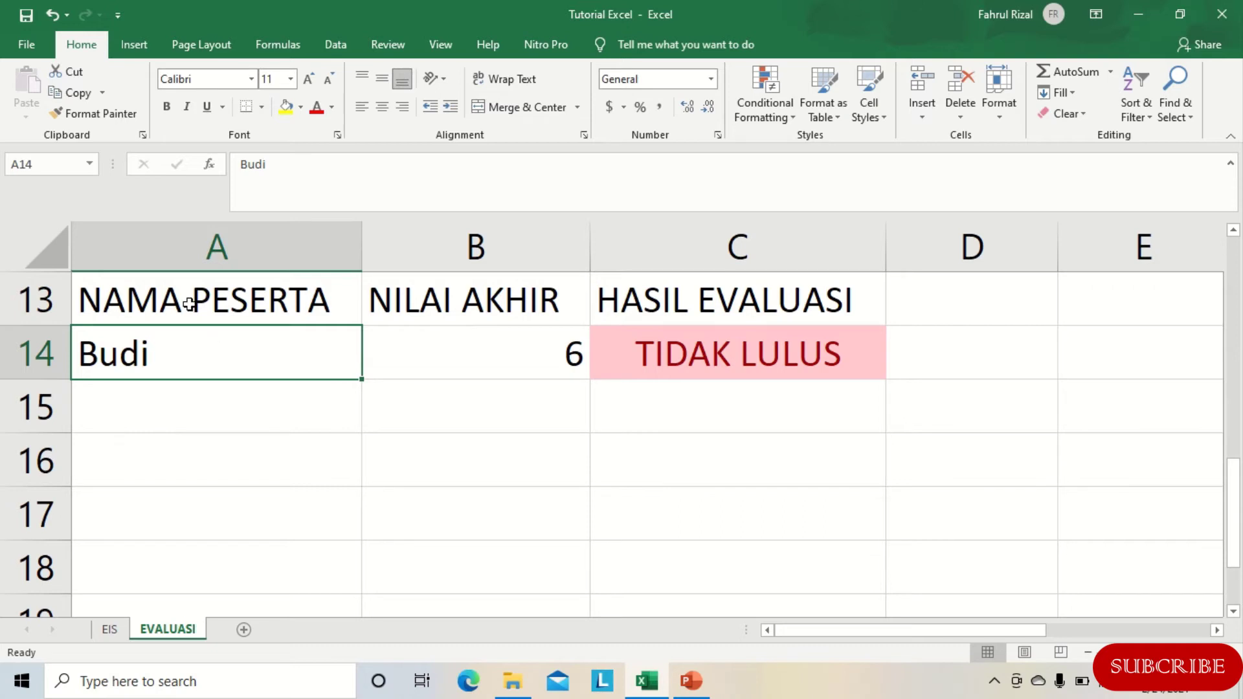
pyautogui.moveTo(189, 304); pyautogui.dragTo(748, 370)
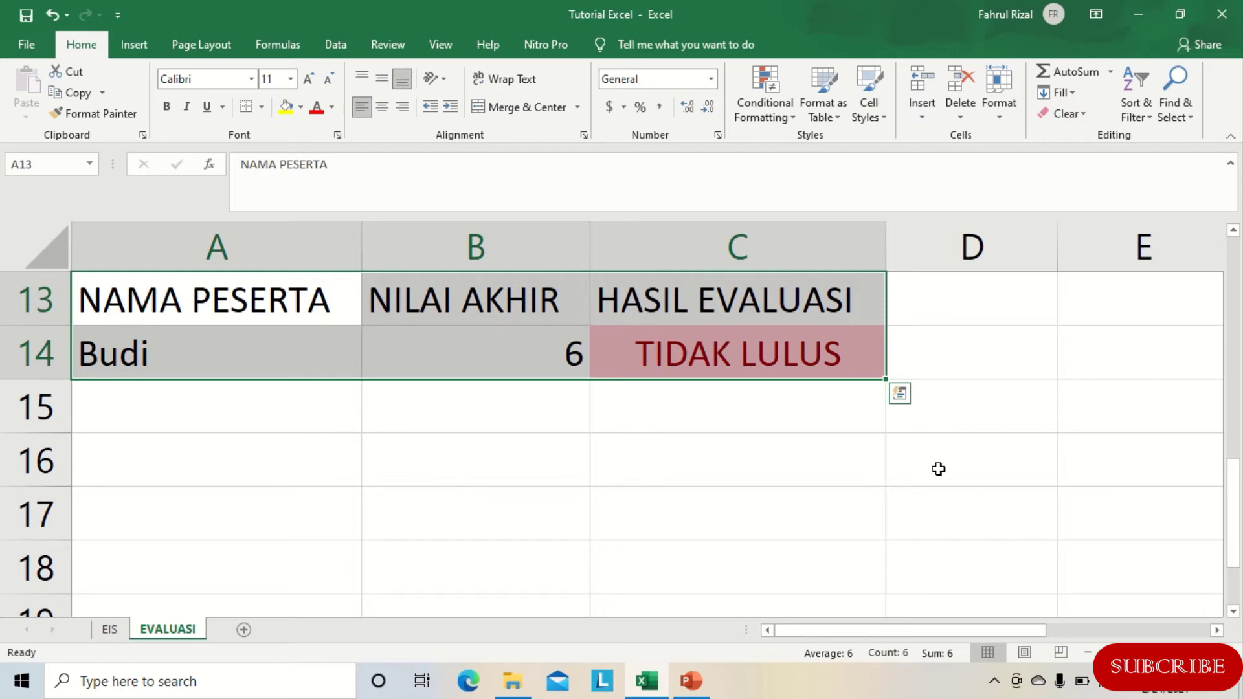
pyautogui.hotkey('ctrl', 't')
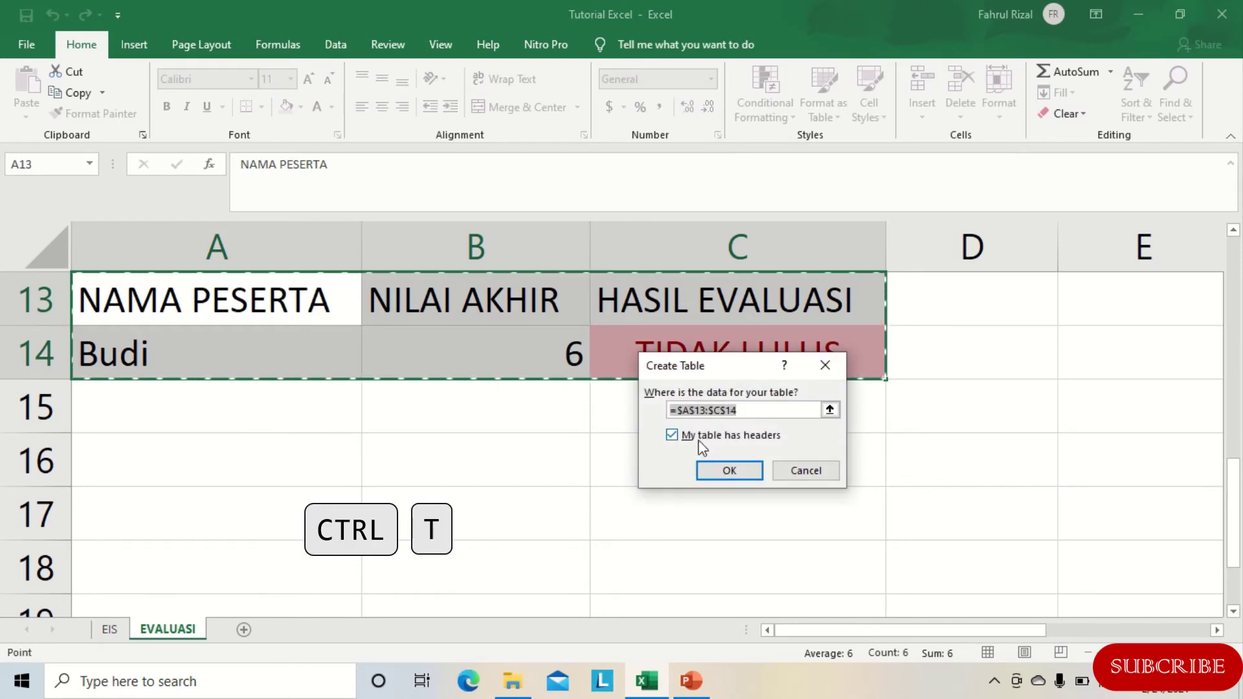
pyautogui.click(729, 473)
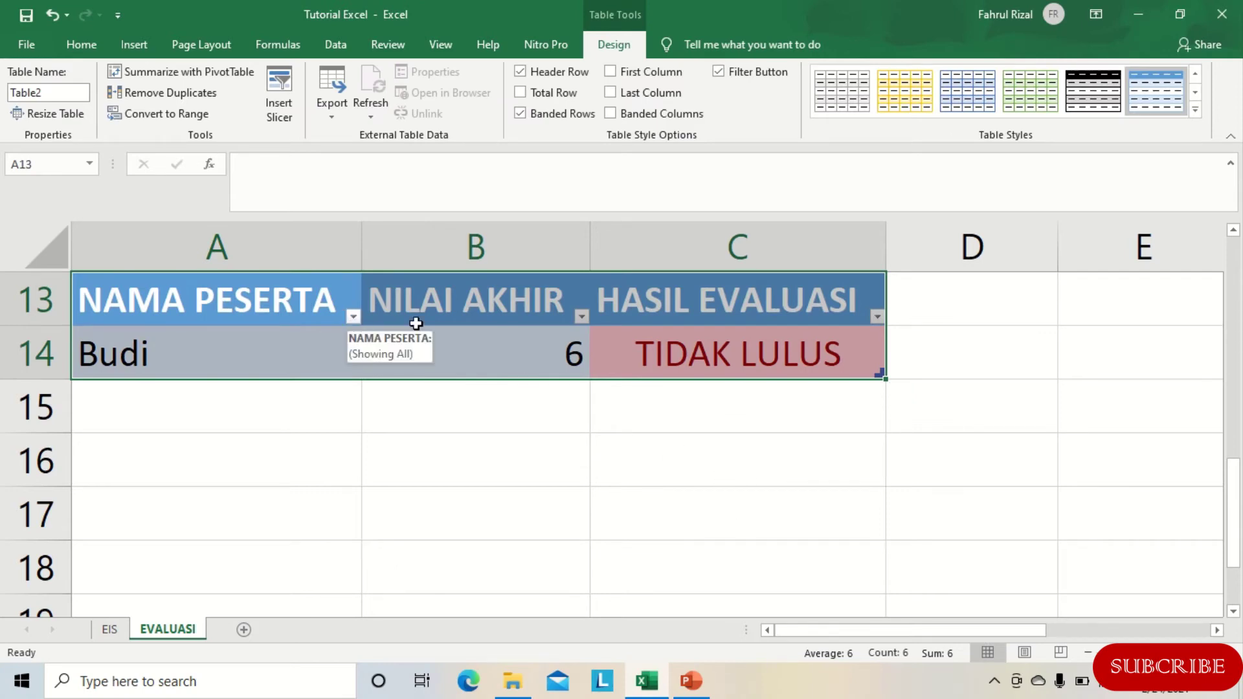
# Hide the new table's filter buttons and apply the style Light Gray, Table Style Medium 8
pyautogui.click(720, 73)
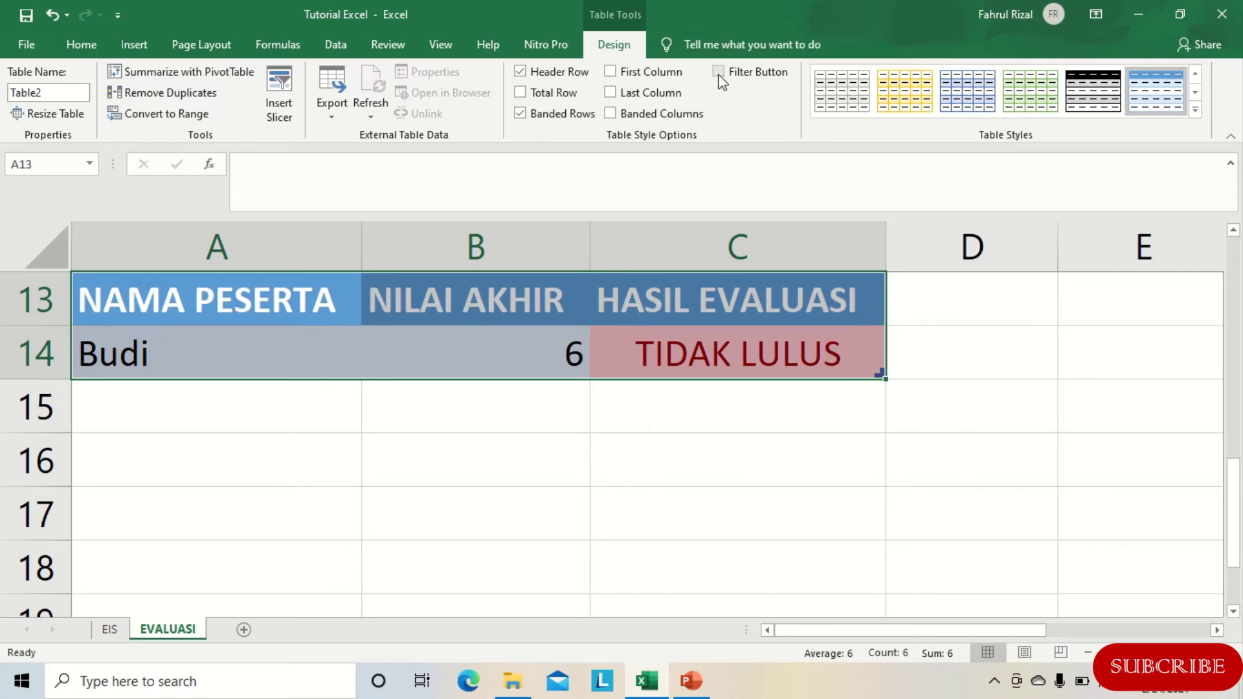
pyautogui.click(1196, 97)
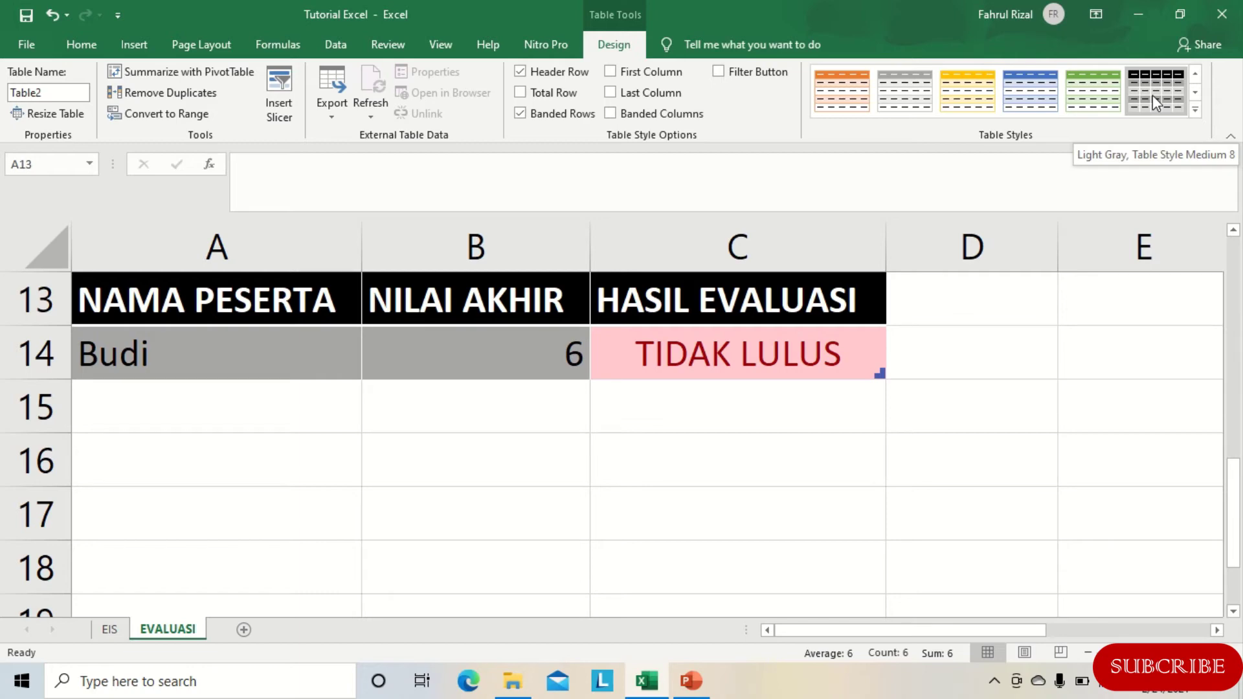
pyautogui.click(1152, 97)
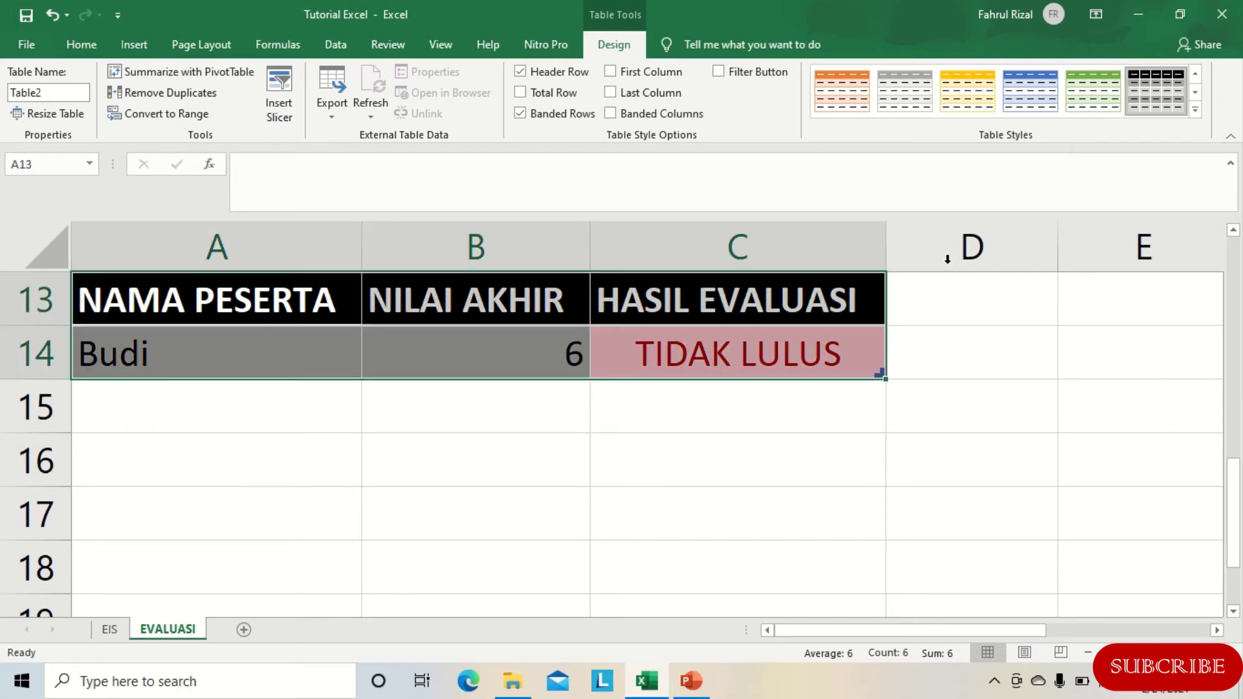
pyautogui.click(253, 407)
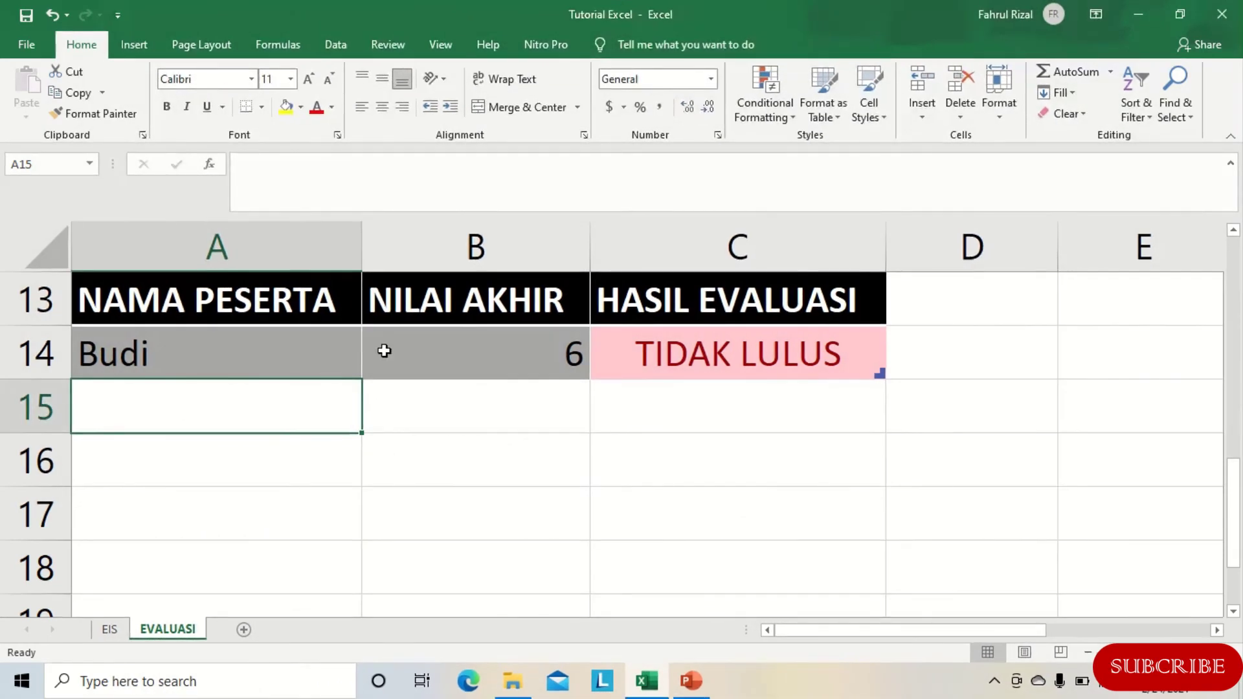
# Center the score in cell B14 horizontally
pyautogui.click(384, 350)
pyautogui.click(382, 107)
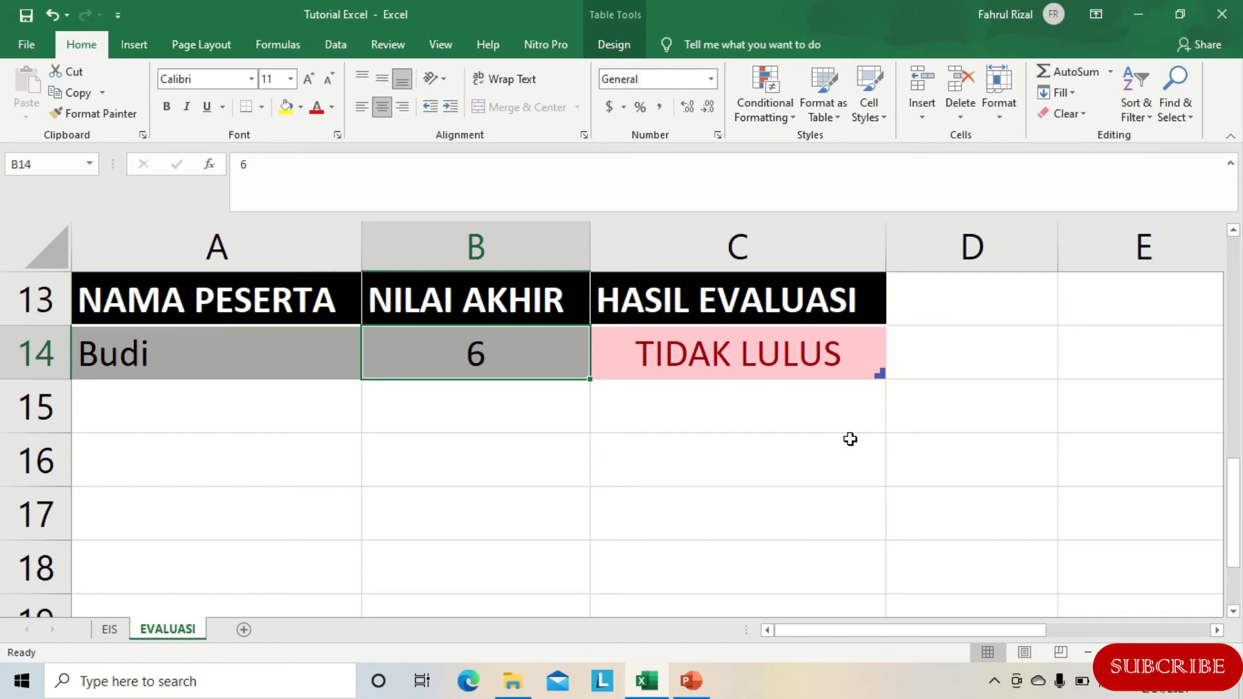
# Test the evaluation formula by changing the score in B14 to 8, and set it back to 6
pyautogui.write('8')
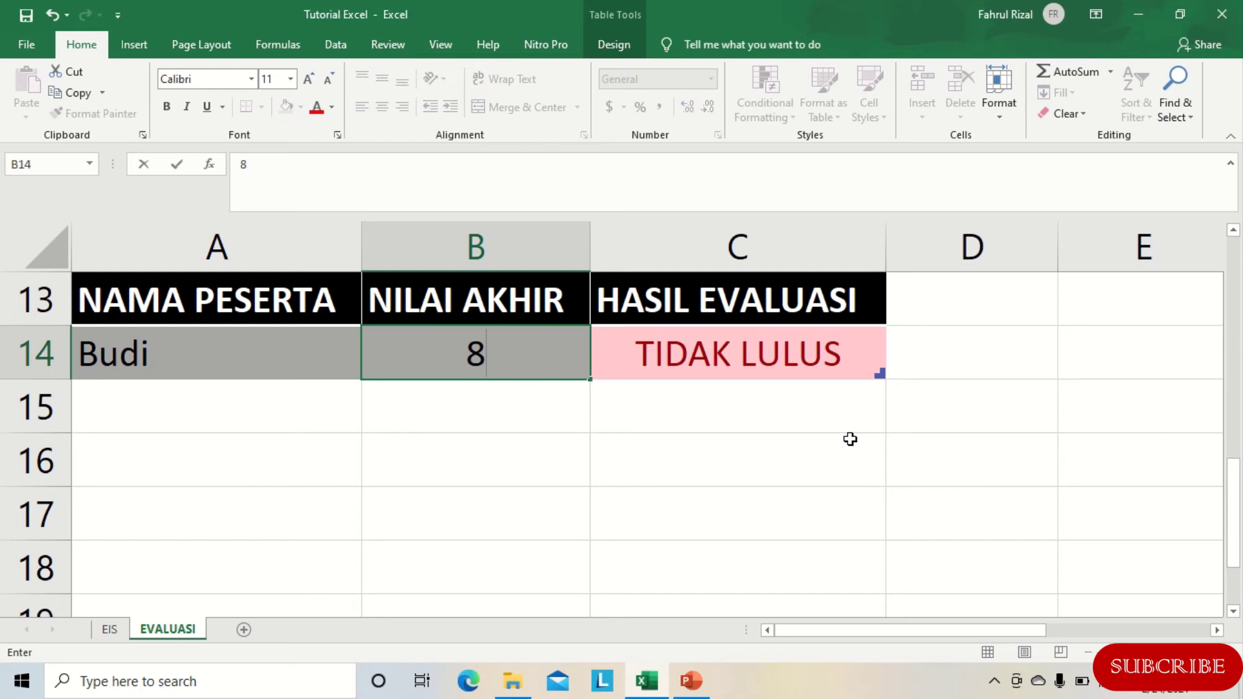
pyautogui.press('Return')
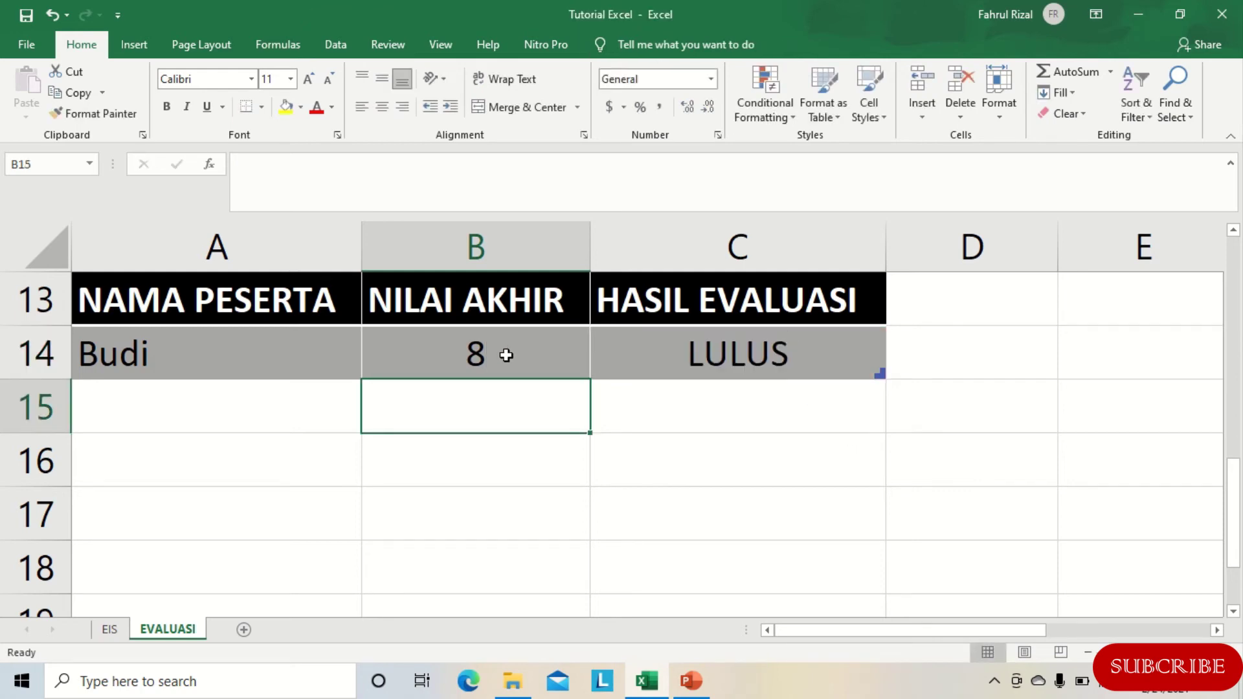
pyautogui.click(525, 350)
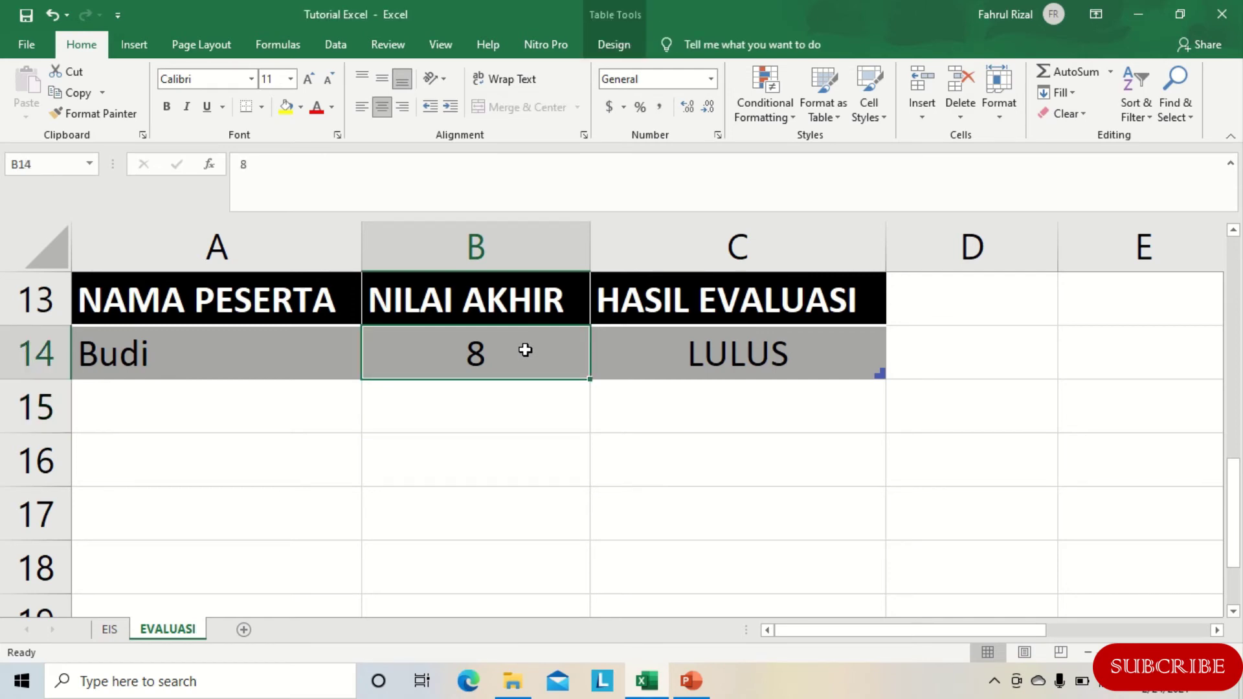
pyautogui.write('6')
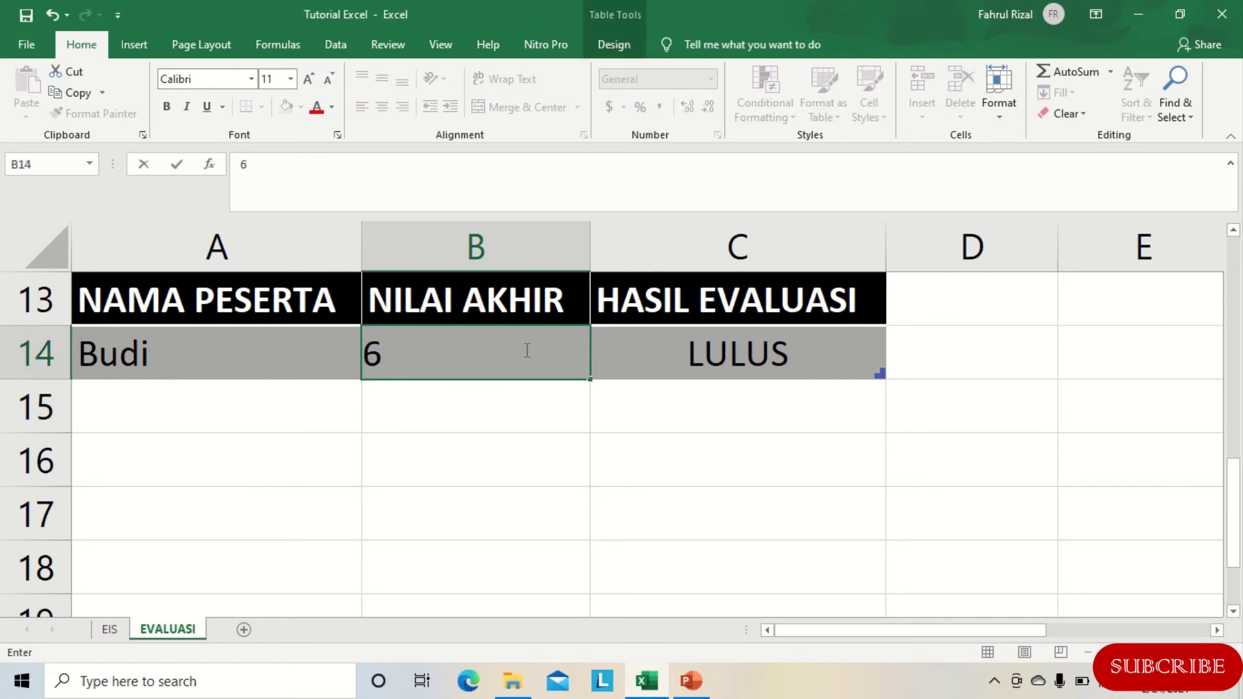
pyautogui.press('Return')
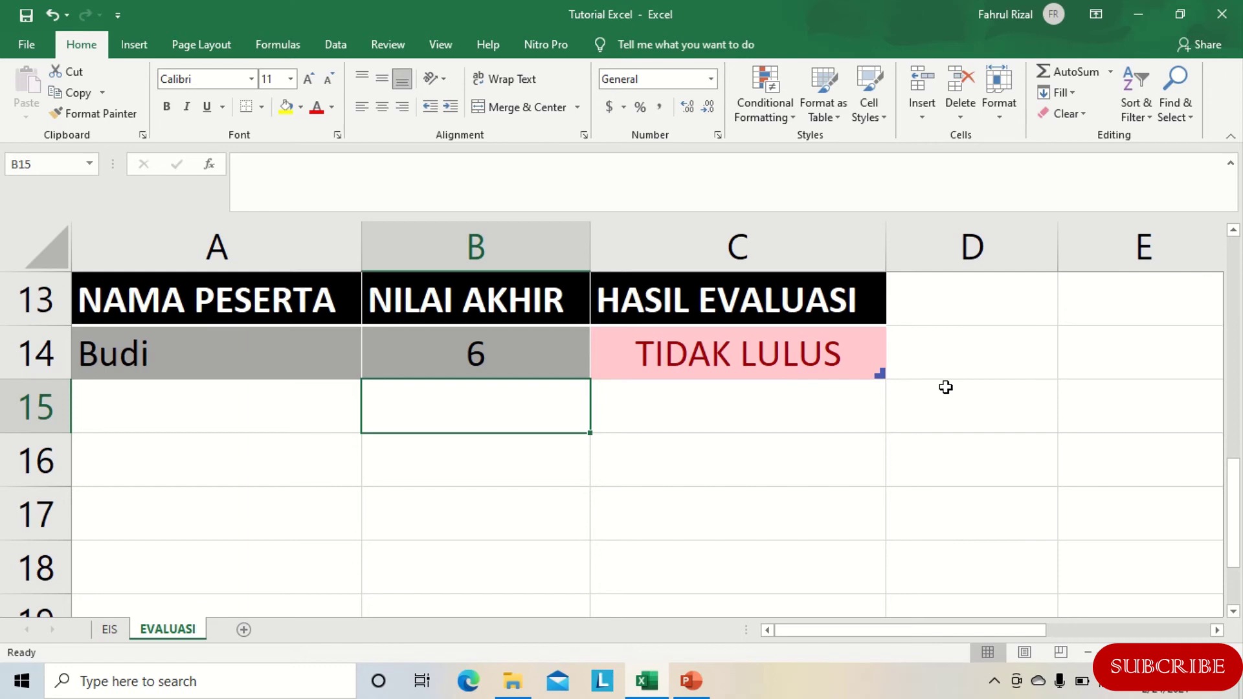
# Add a second participant in row 15, entering the first name in A15 and a final score of 7 in B15
pyautogui.click(168, 417)
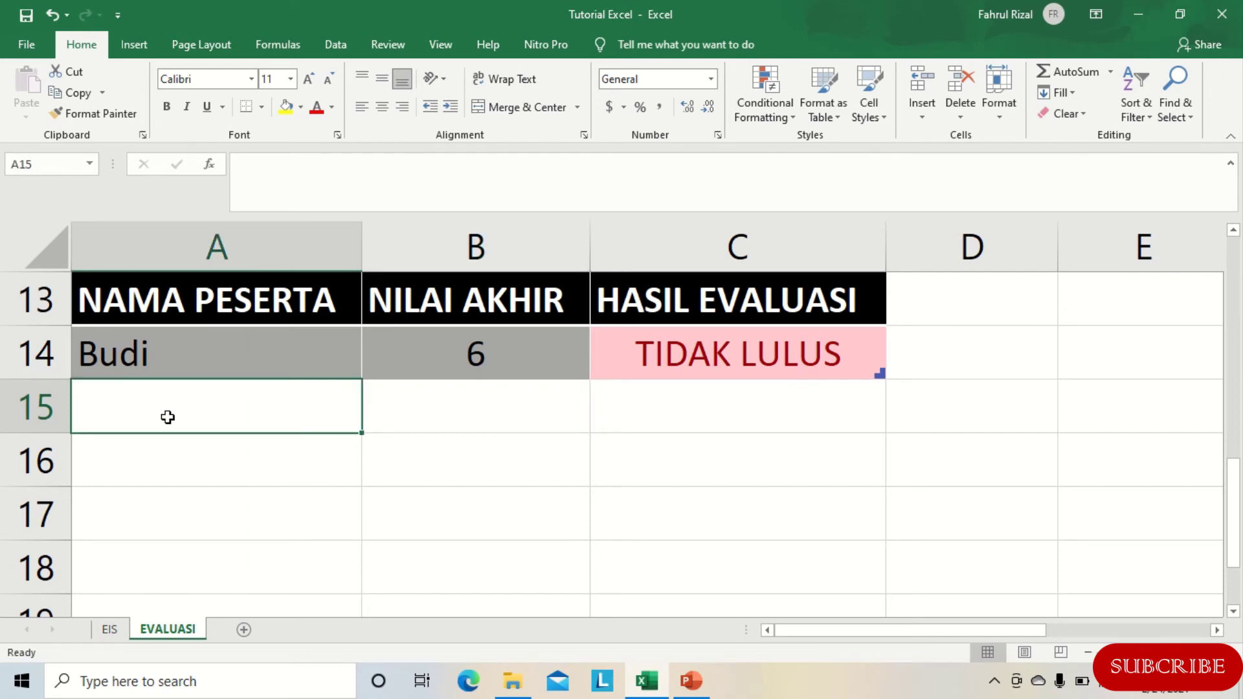
pyautogui.press('capslock')
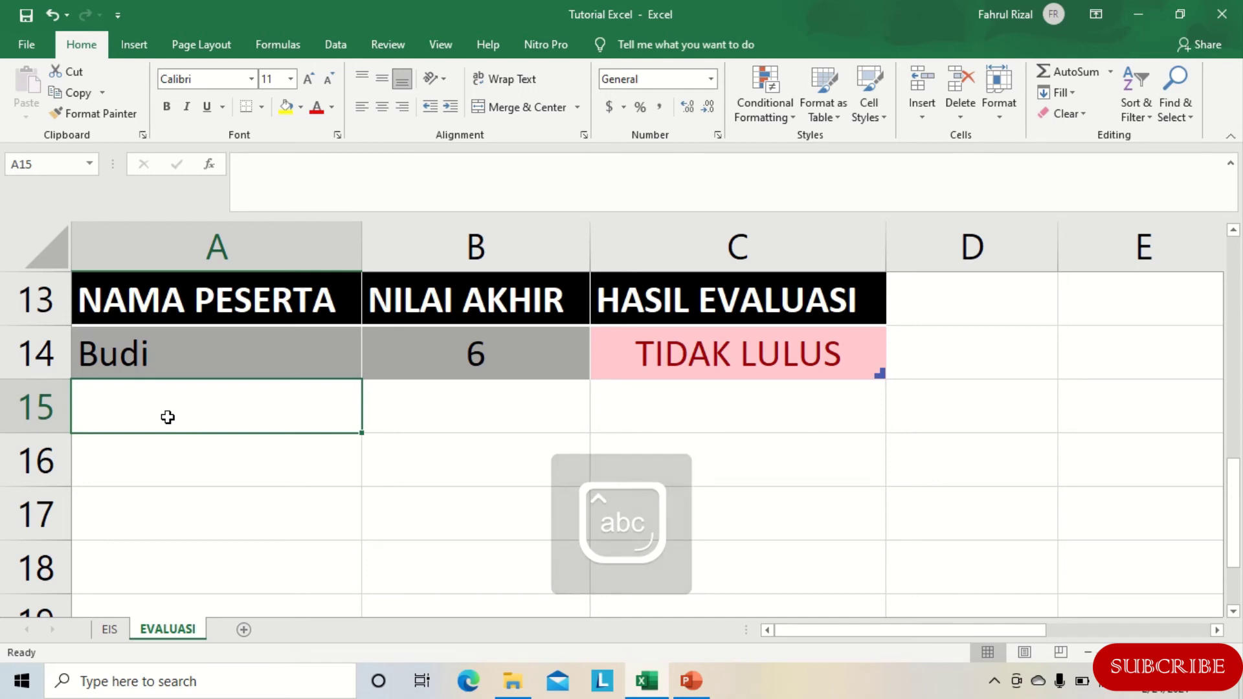
pyautogui.write('Ed')
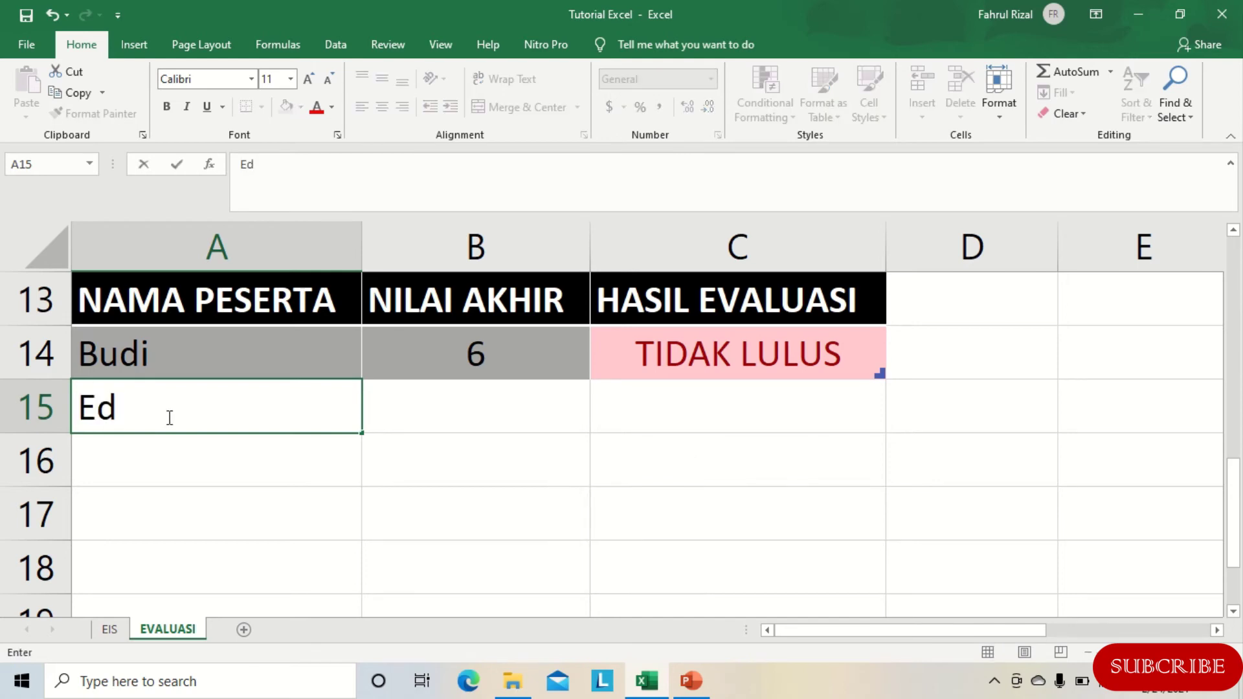
pyautogui.write('i')
pyautogui.press('Tab')
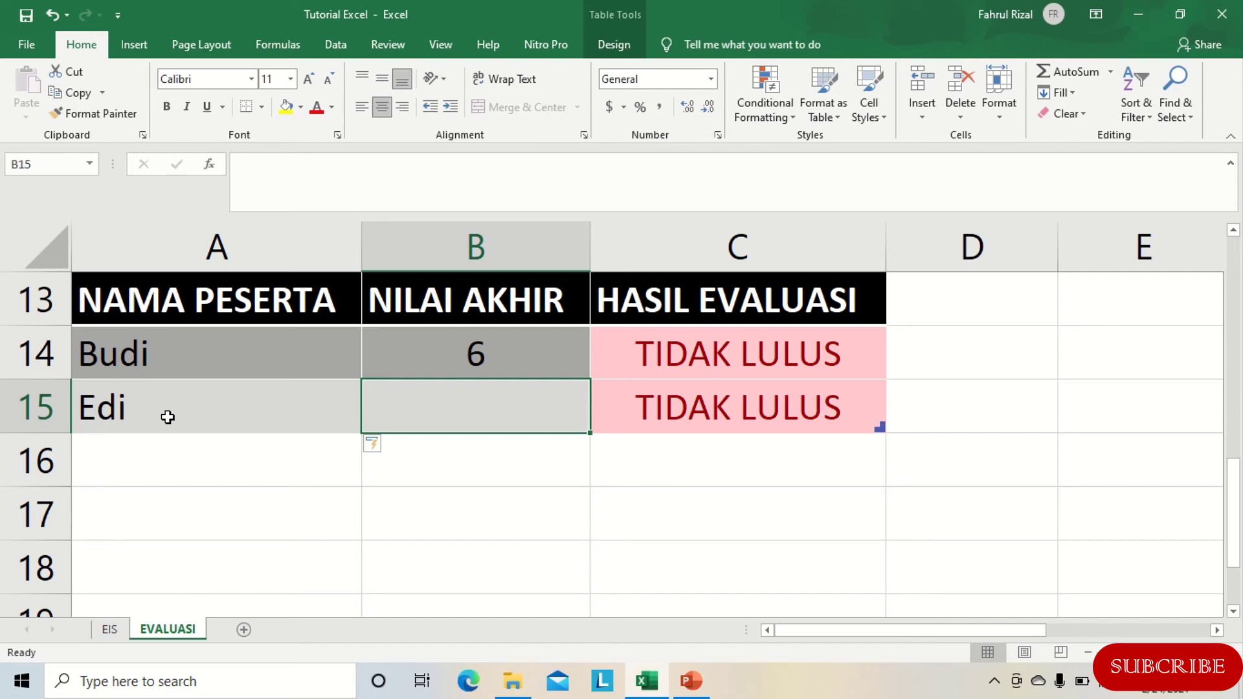
pyautogui.write('7')
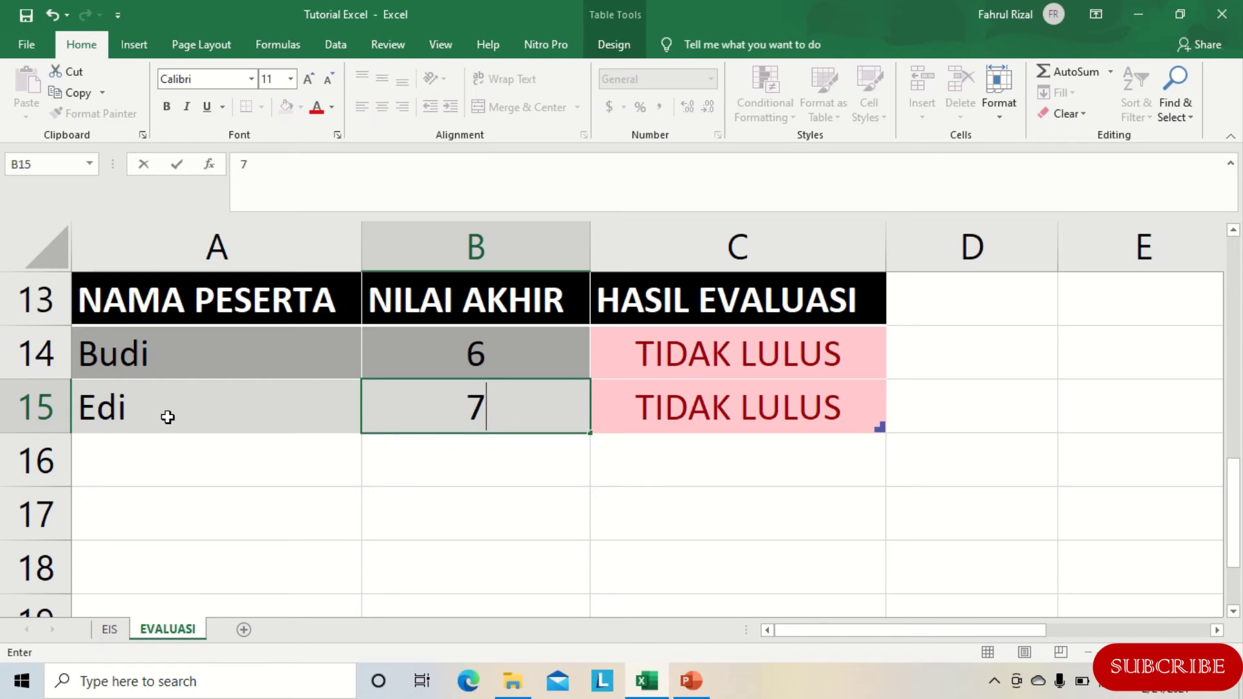
pyautogui.press('Return')
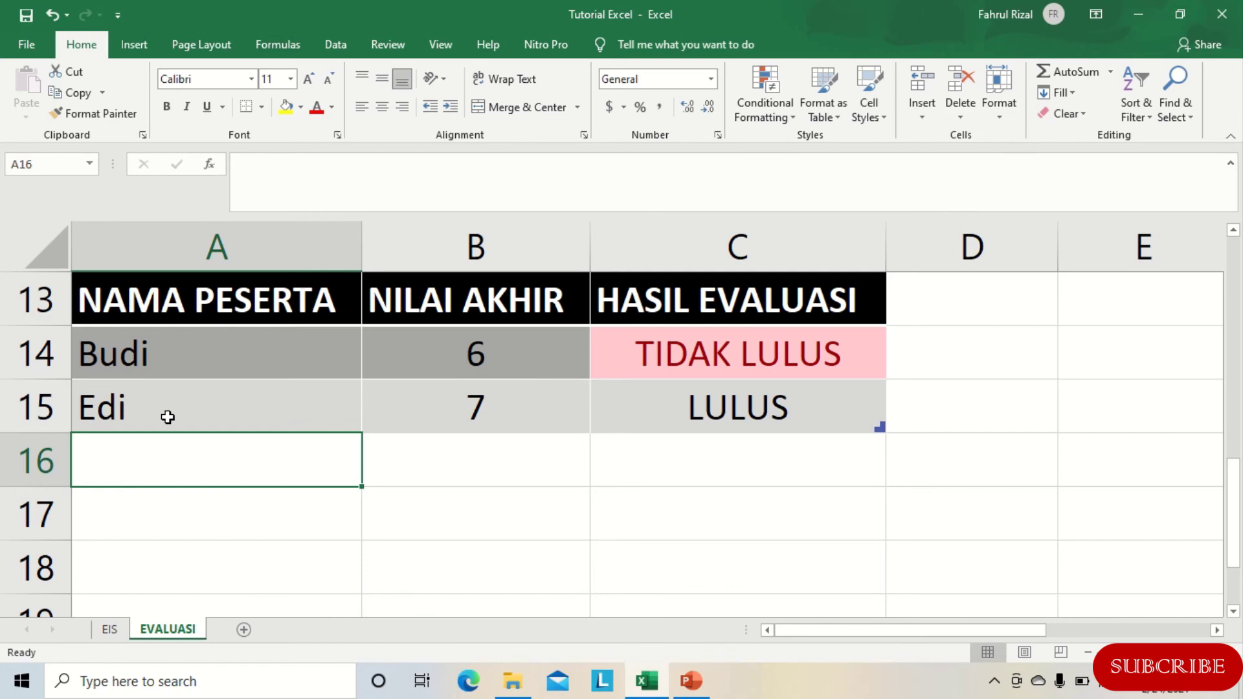
# Add a third participant in row 16, entering the first name in A16 and a final score of 5 in B16
pyautogui.write('Rudi')
pyautogui.press('Tab')
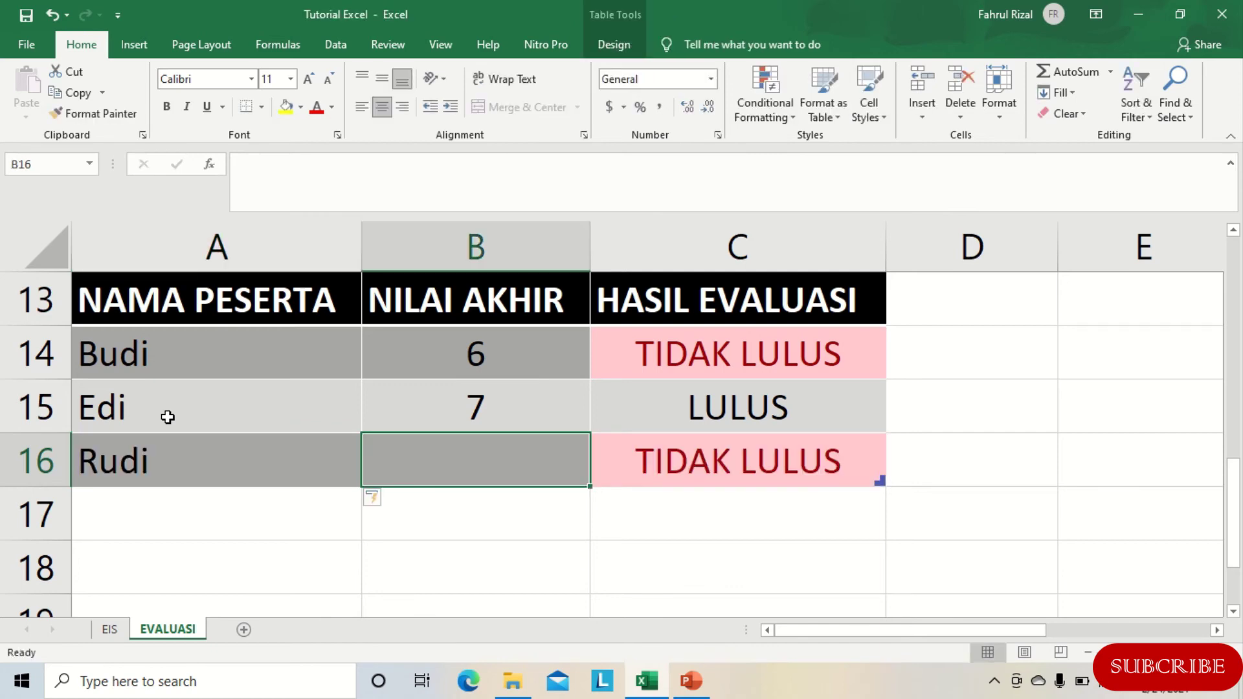
pyautogui.write('5')
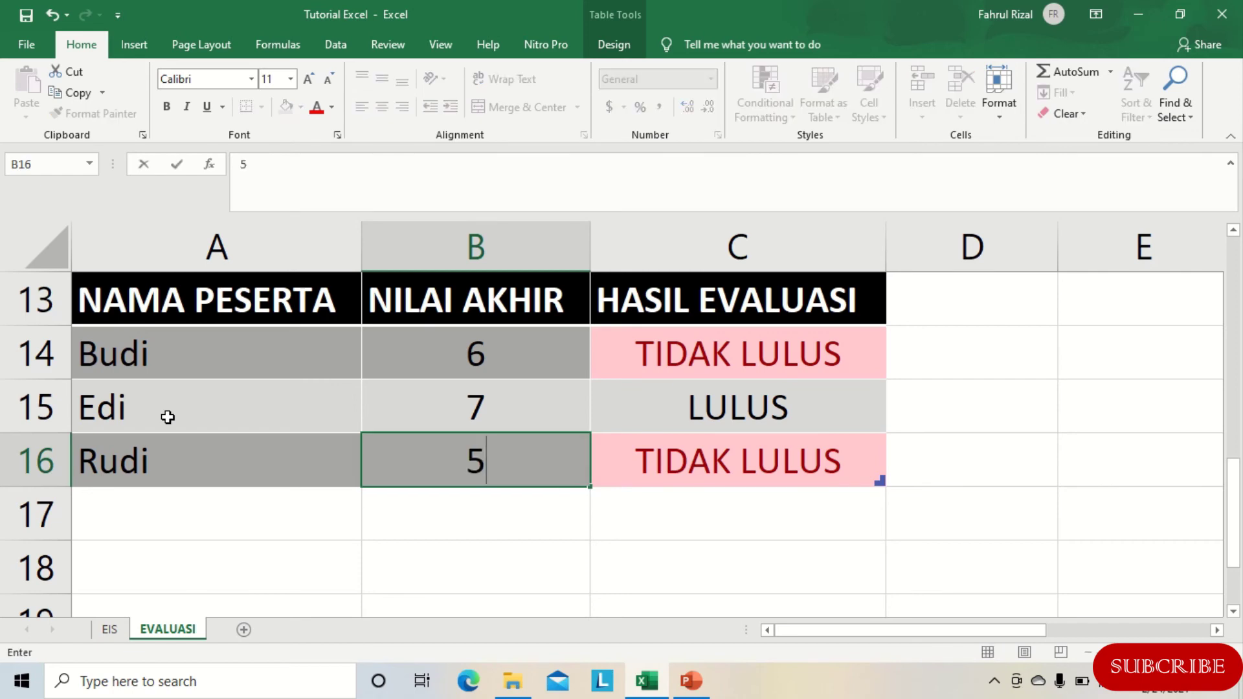
pyautogui.press('Return')
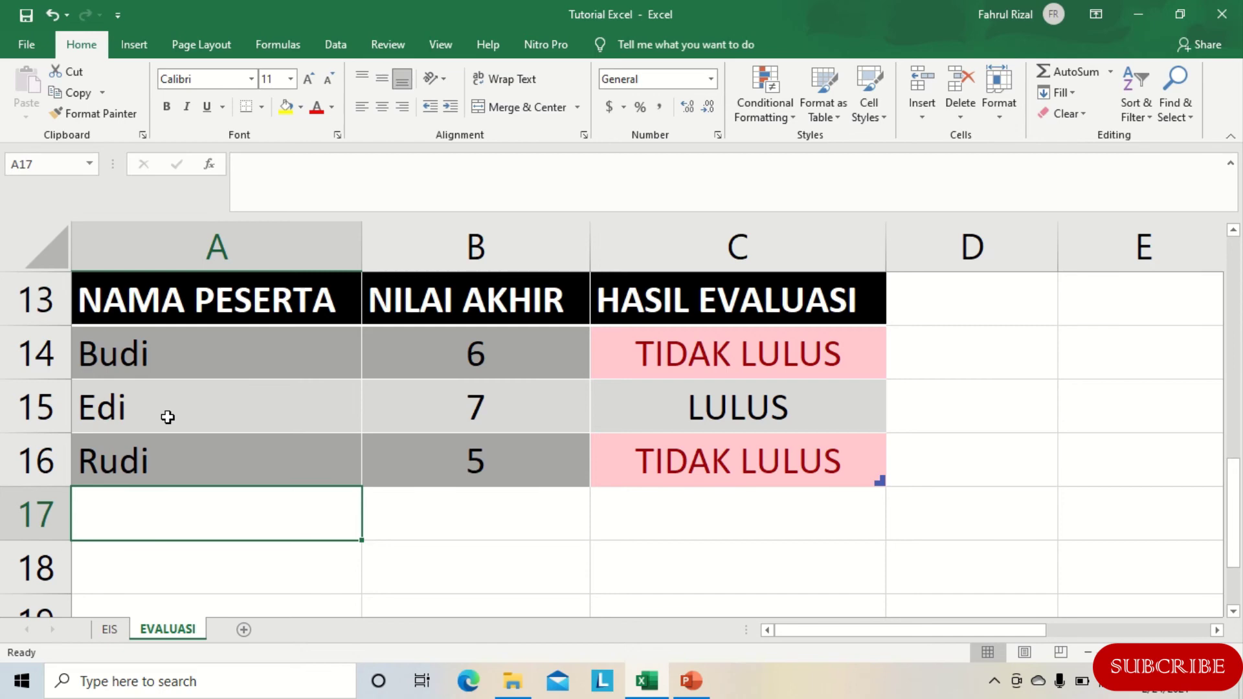
# Add a fourth participant in row 17, entering the first name in A17 and a final score of 9 in B17
pyautogui.write('S')
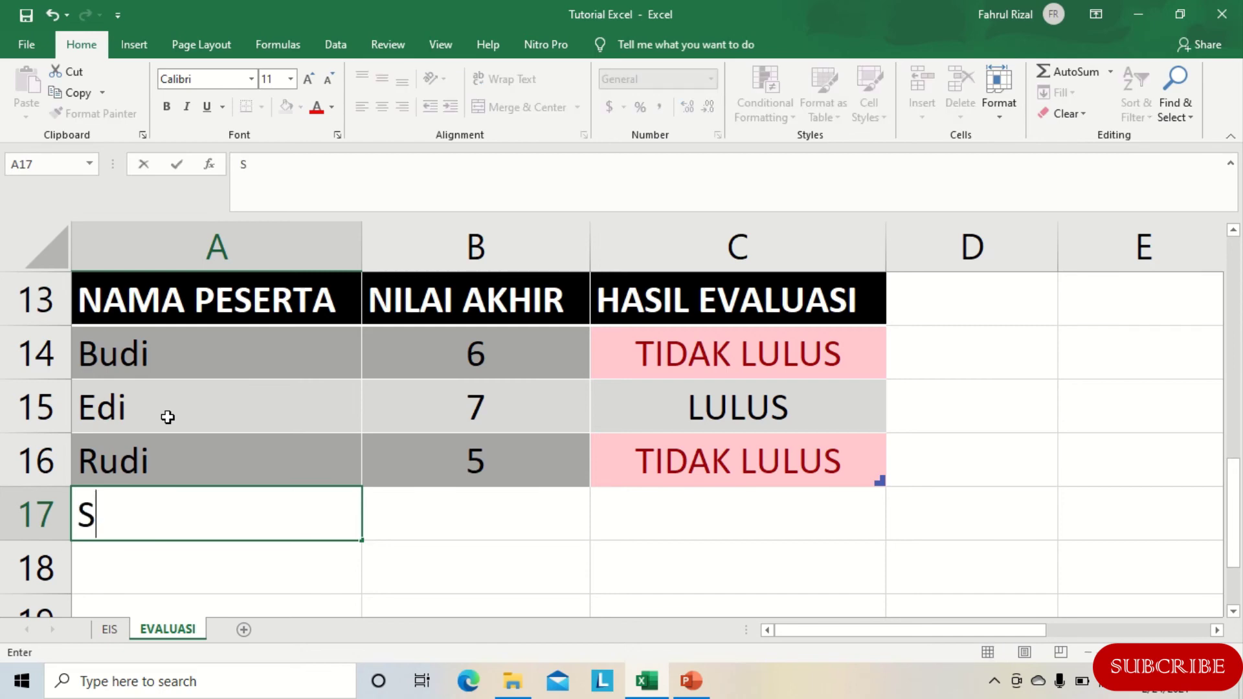
pyautogui.write('udi')
pyautogui.press('Tab')
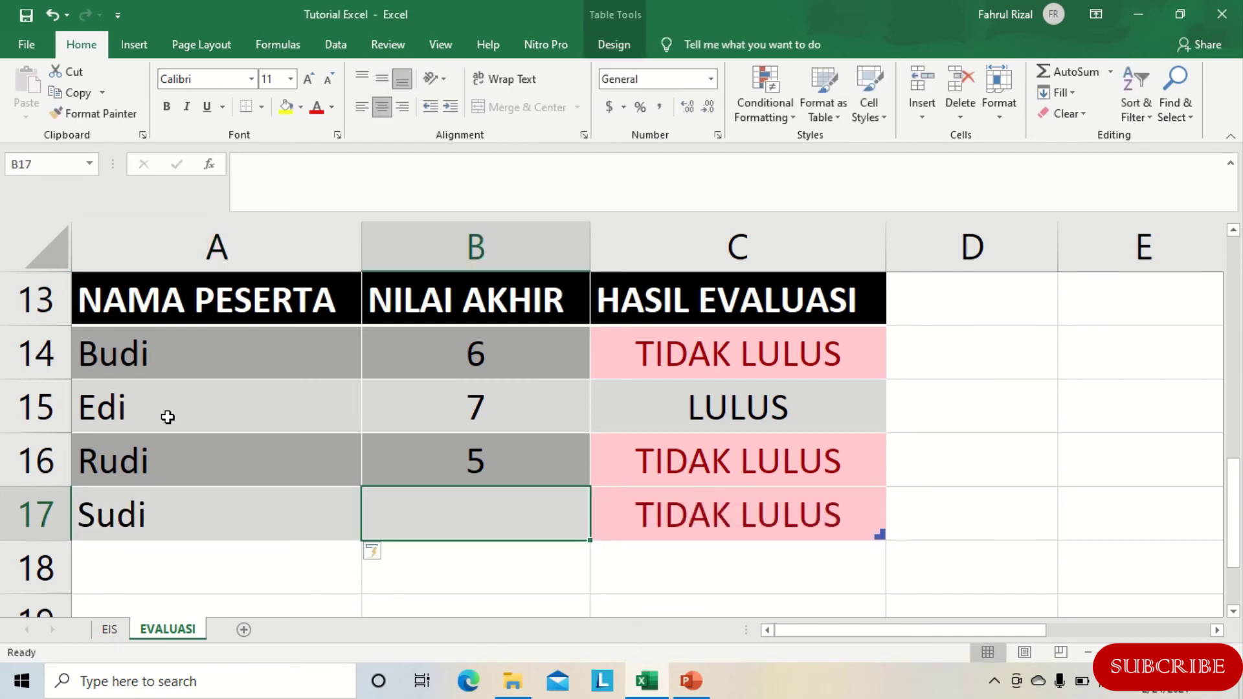
pyautogui.write('9')
pyautogui.press('Return')
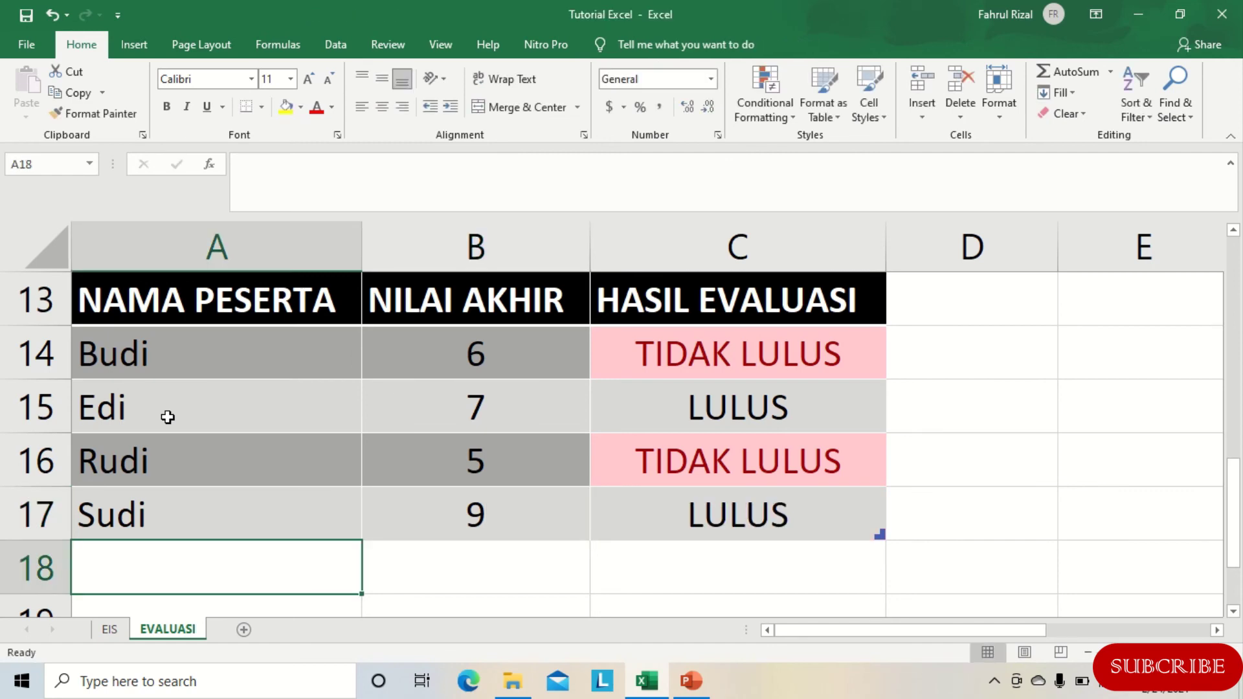
# Add a fifth participant in row 18, entering the first name in A18 and a final score of 10 in B18
pyautogui.write('t')
pyautogui.press('BackSpace')
pyautogui.write('Ti')
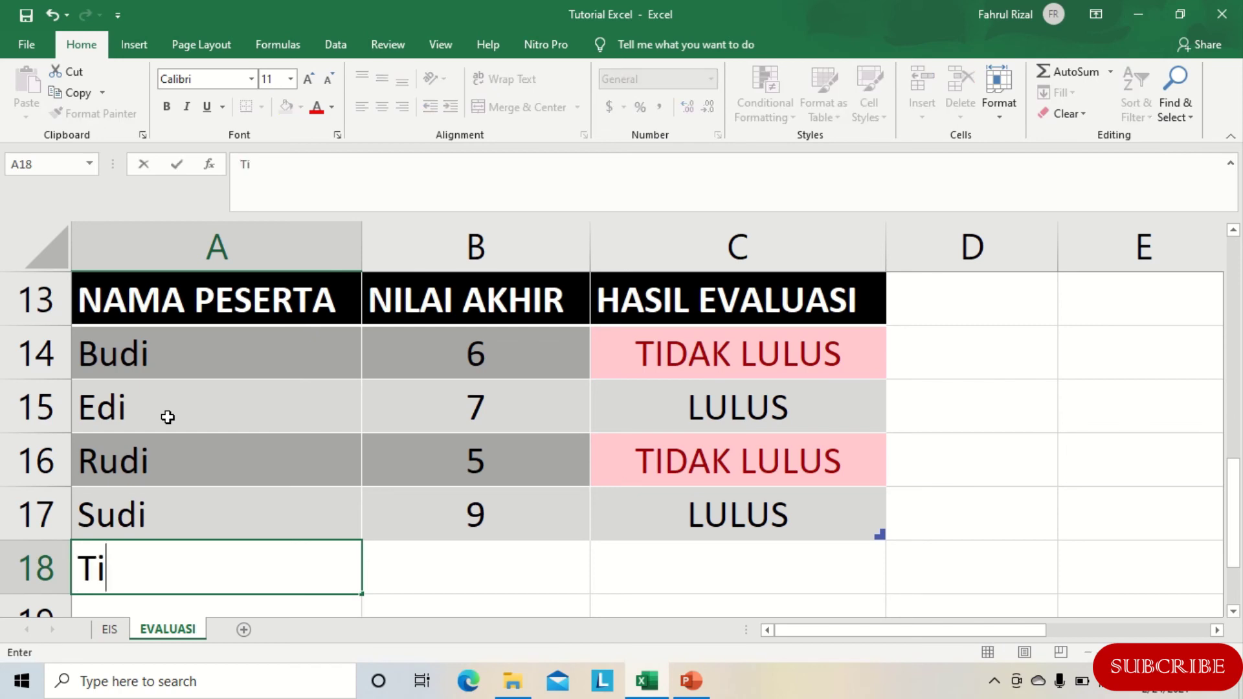
pyautogui.write('no')
pyautogui.press('Tab')
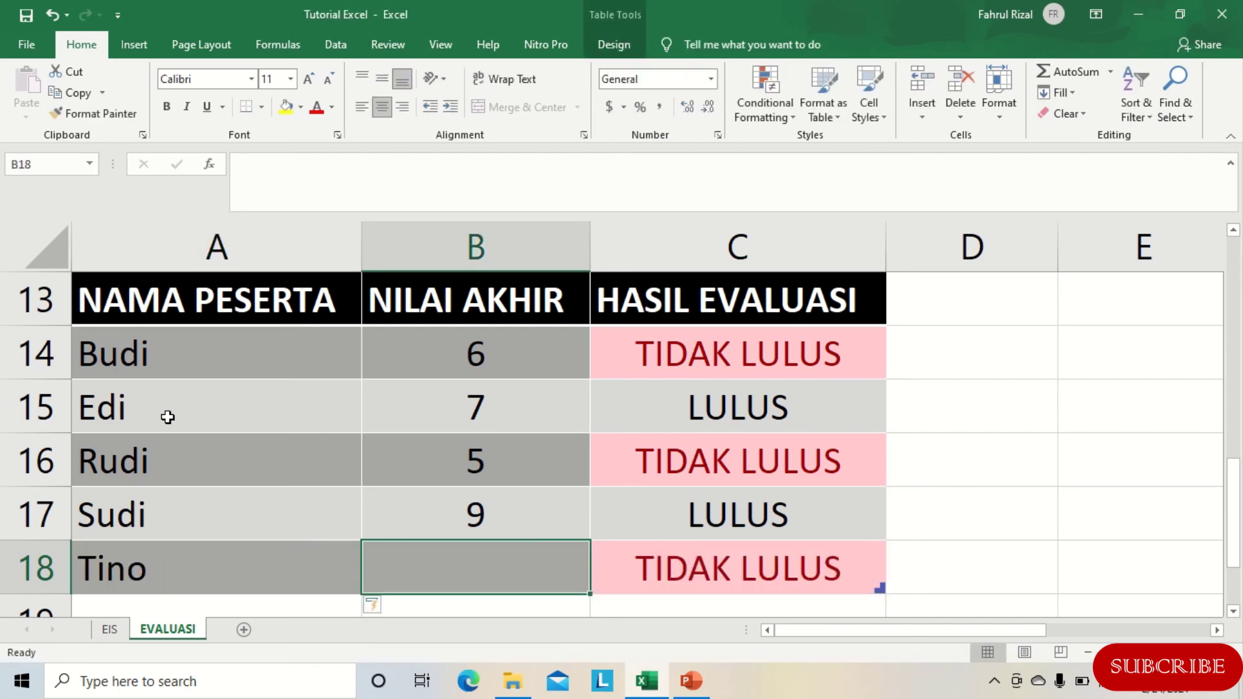
pyautogui.write('10')
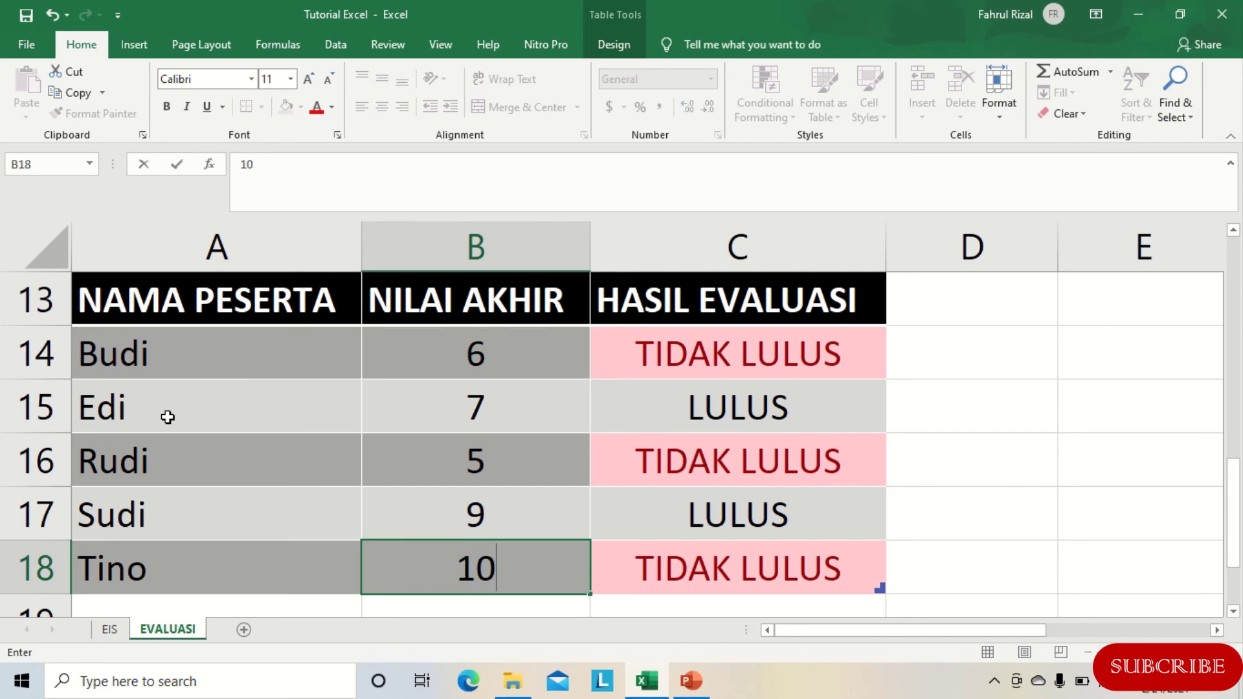
pyautogui.press('Return')
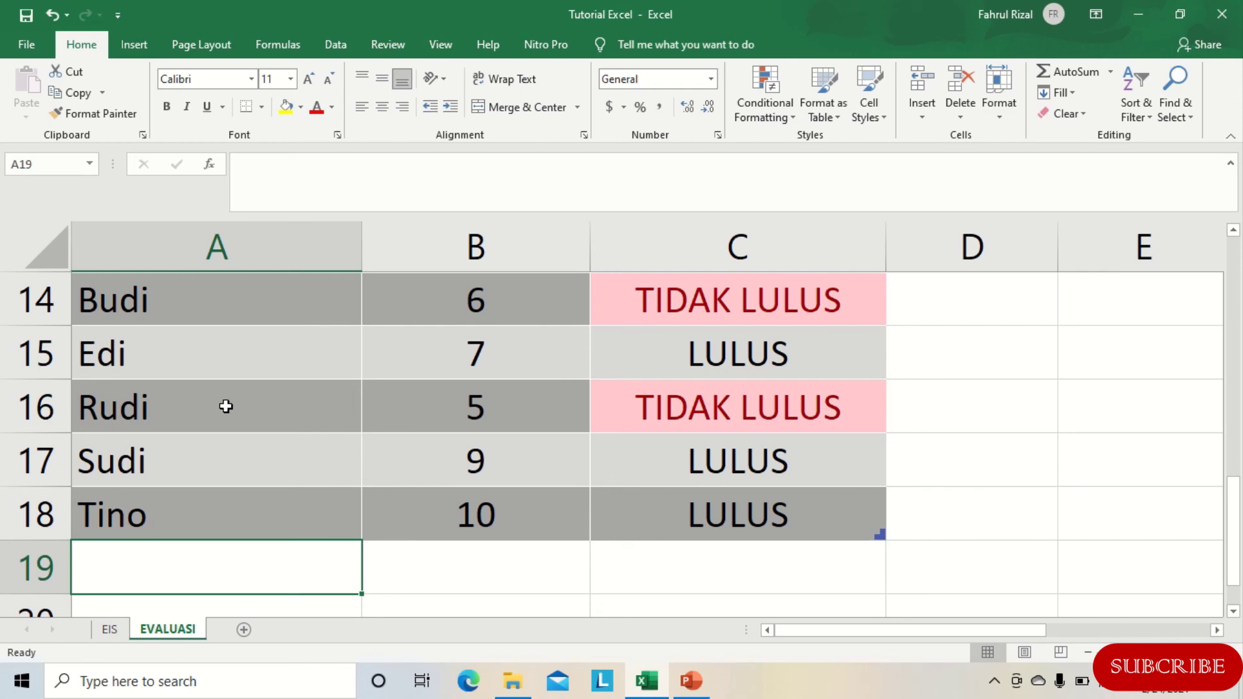
# Review the new evaluation table in A13:C18 and compare it with the finished example starting in row 1
pyautogui.keyDown('ctrl'); pyautogui.scroll(-1, 784, 449); pyautogui.keyUp('ctrl')
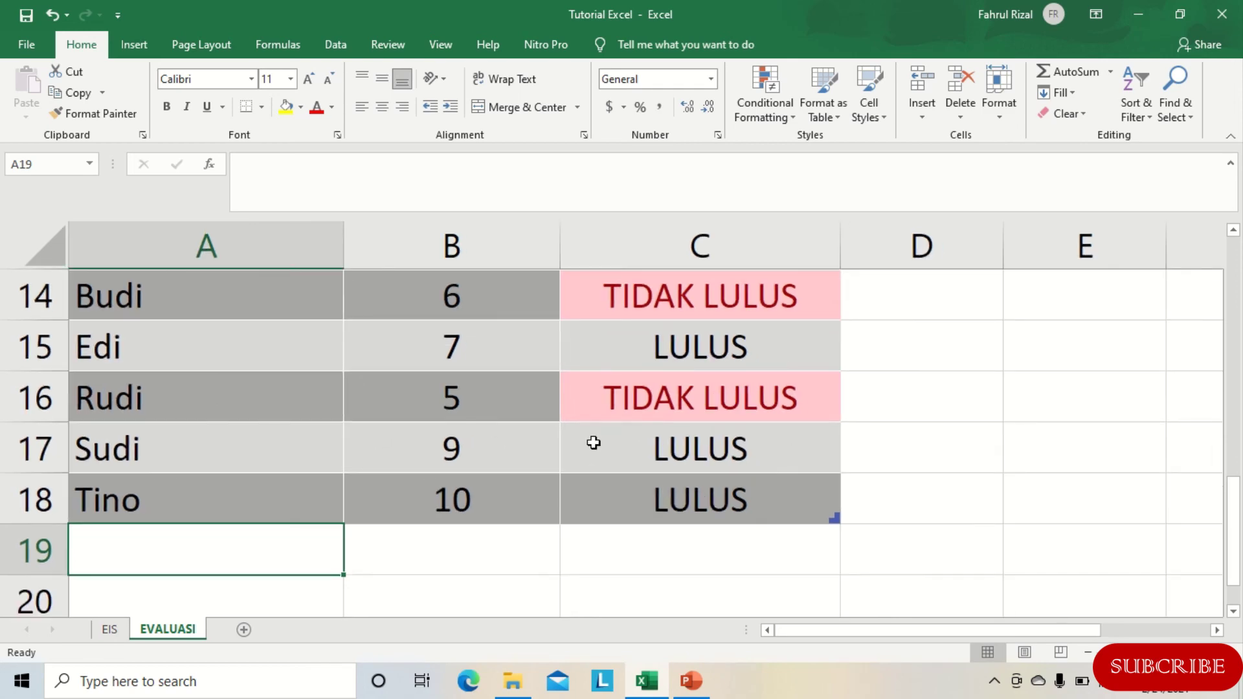
pyautogui.scroll(1, 561, 444)
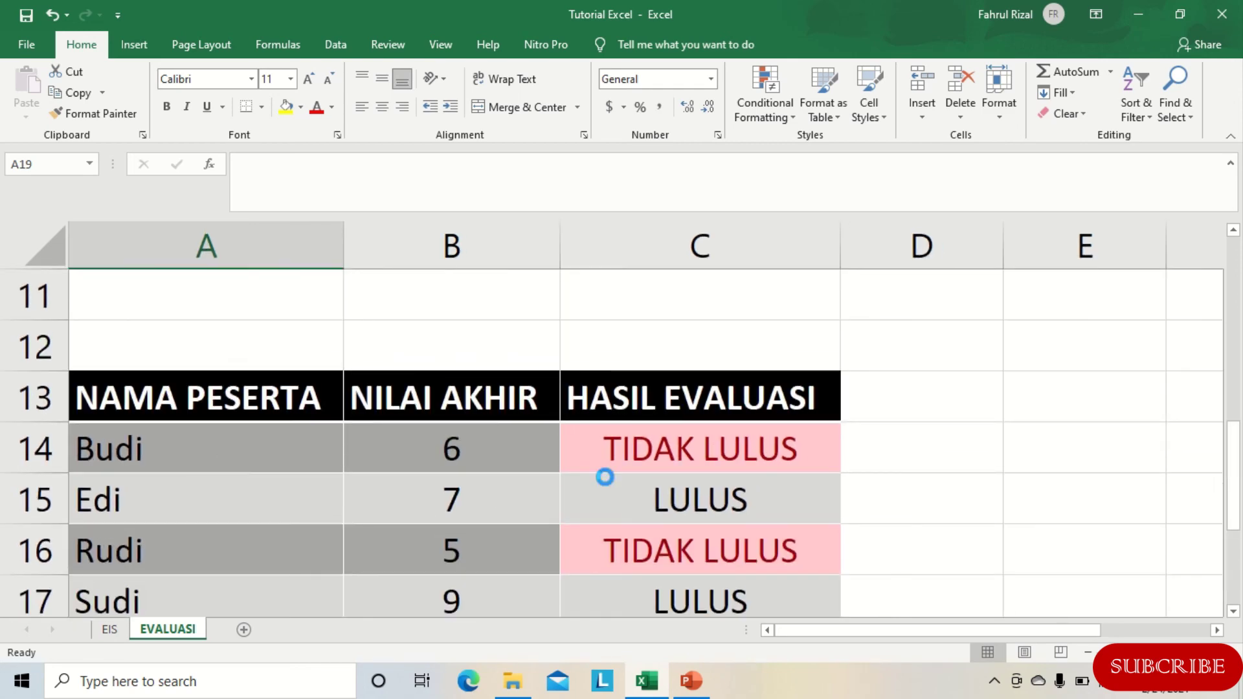
pyautogui.keyDown('ctrl'); pyautogui.scroll(-1, 635, 483); pyautogui.keyUp('ctrl')
pyautogui.scroll(-1, 744, 453)
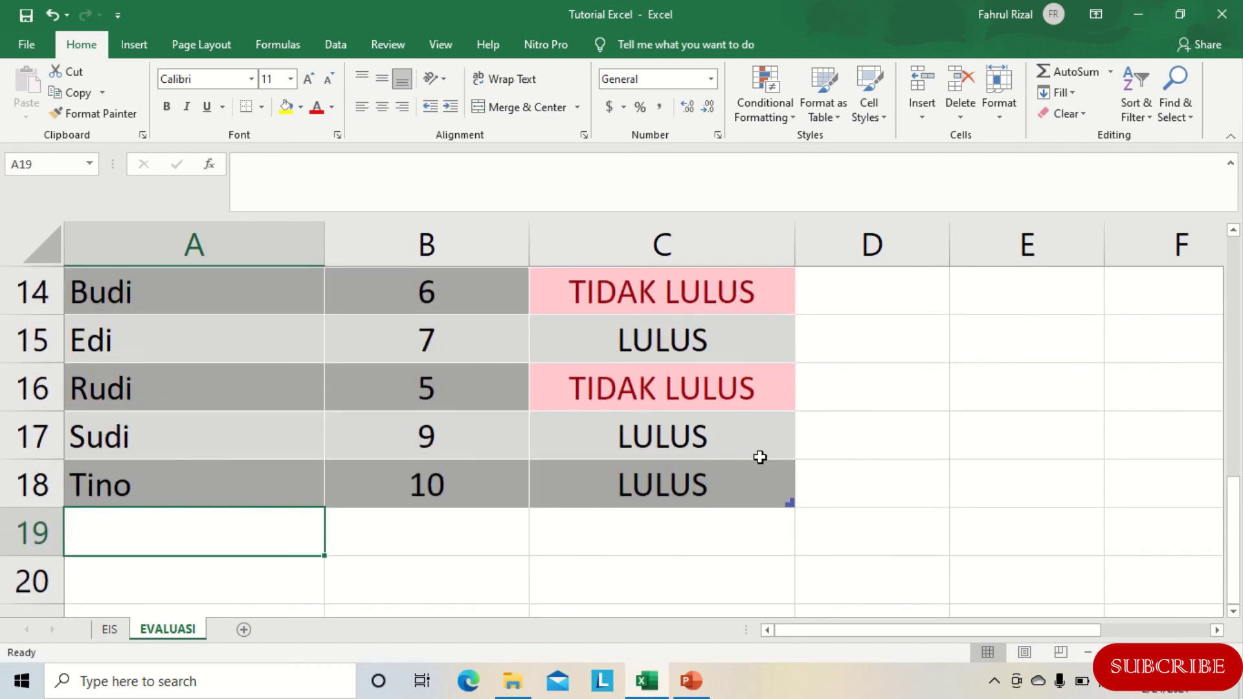
pyautogui.click(803, 383)
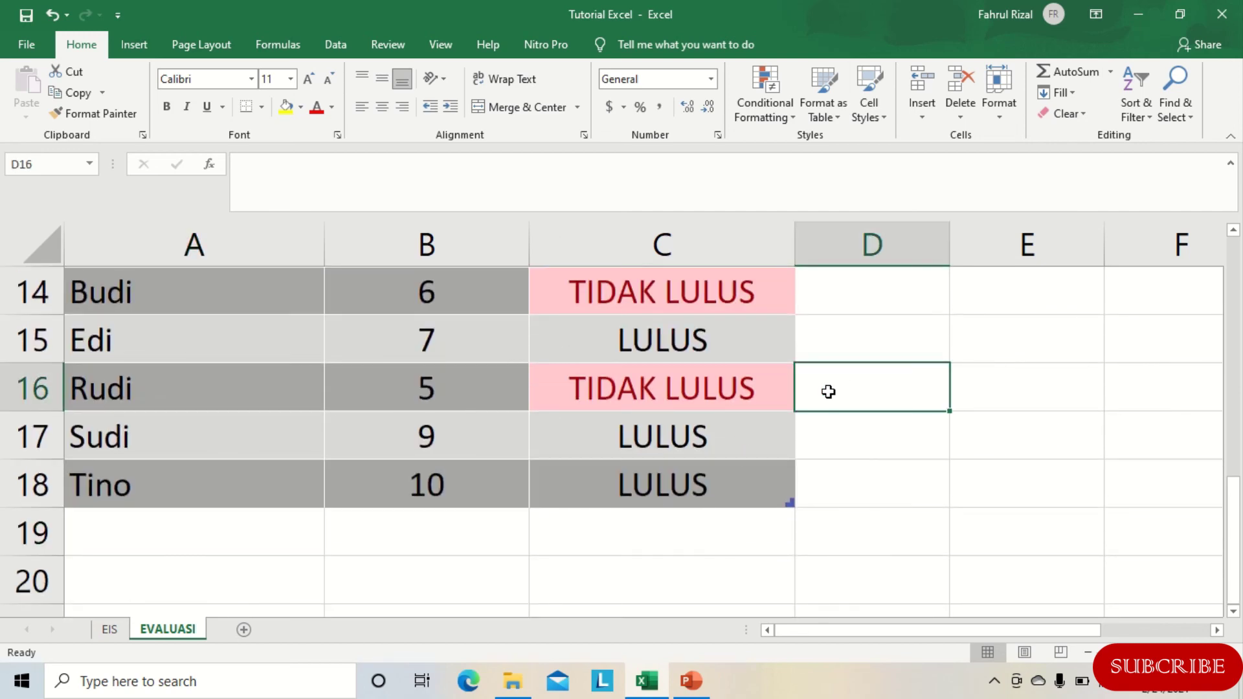
pyautogui.scroll(1, 829, 392)
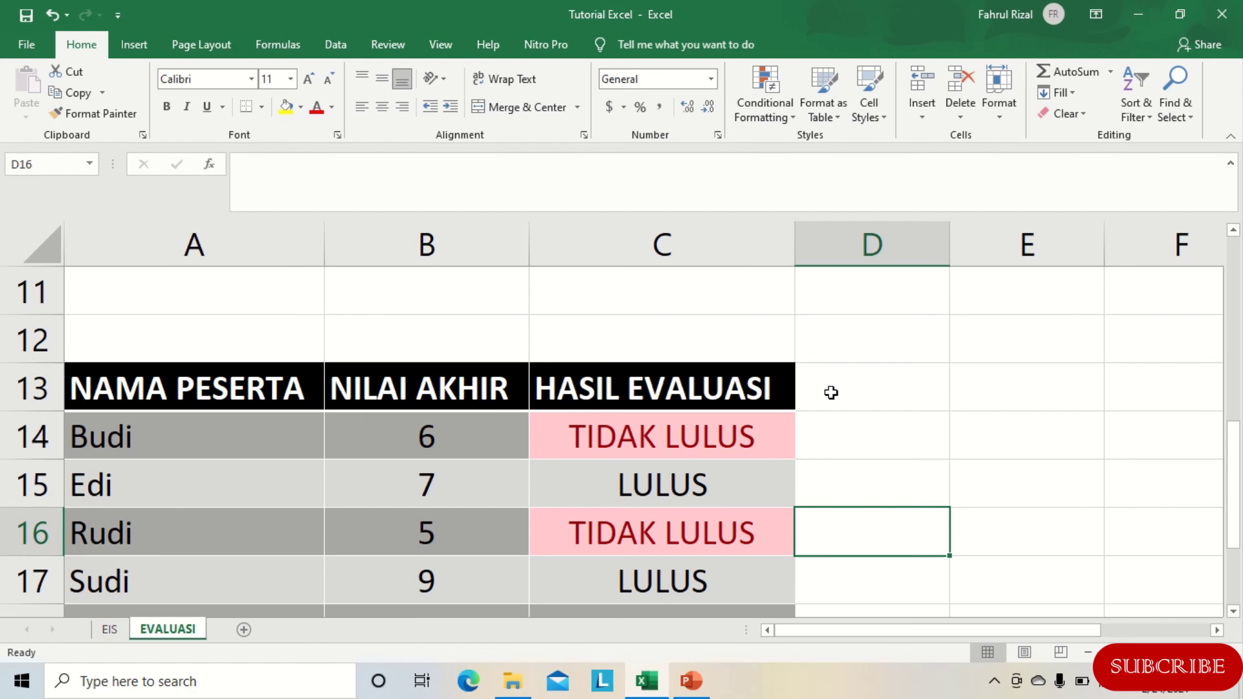
pyautogui.scroll(-1, 831, 392)
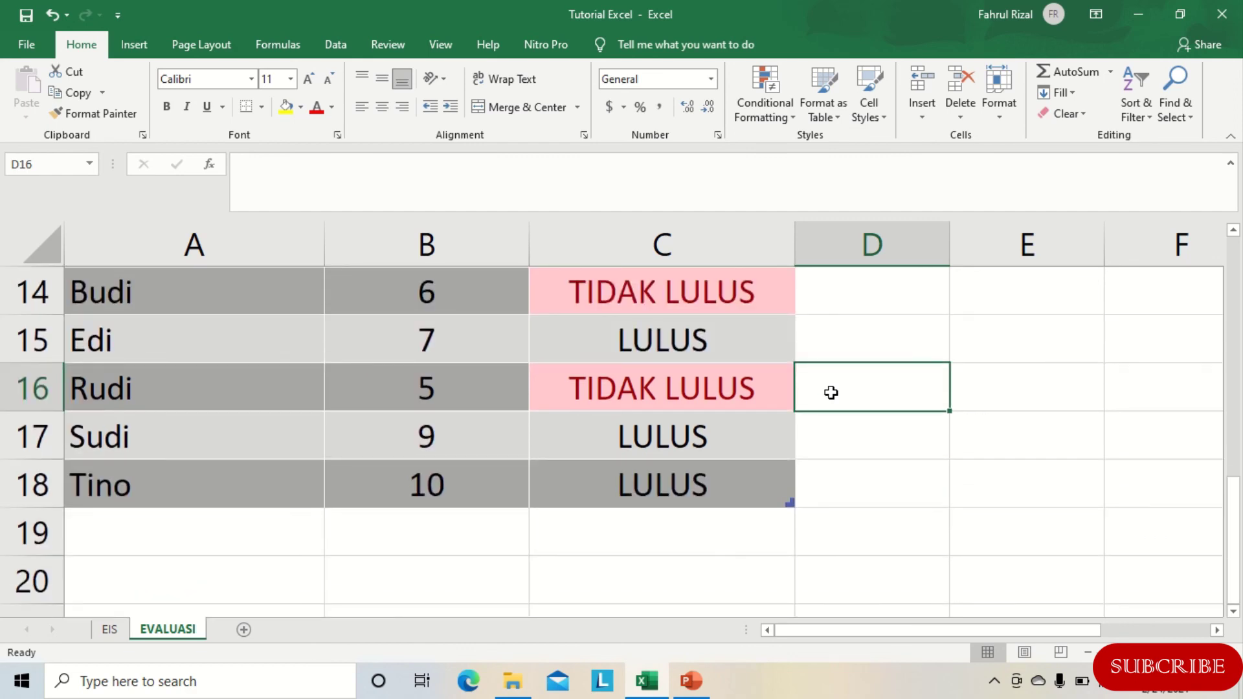
pyautogui.scroll(2, 831, 393)
pyautogui.scroll(3, 824, 463)
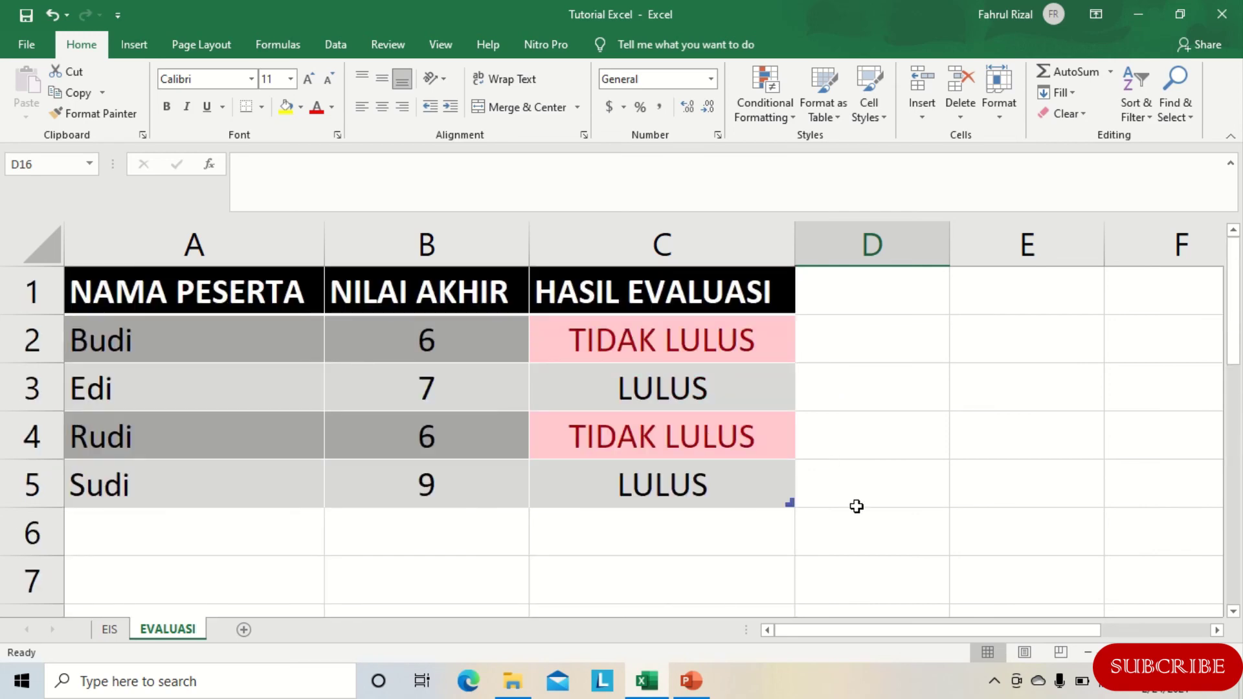
pyautogui.scroll(-3, 855, 503)
pyautogui.scroll(-1, 855, 503)
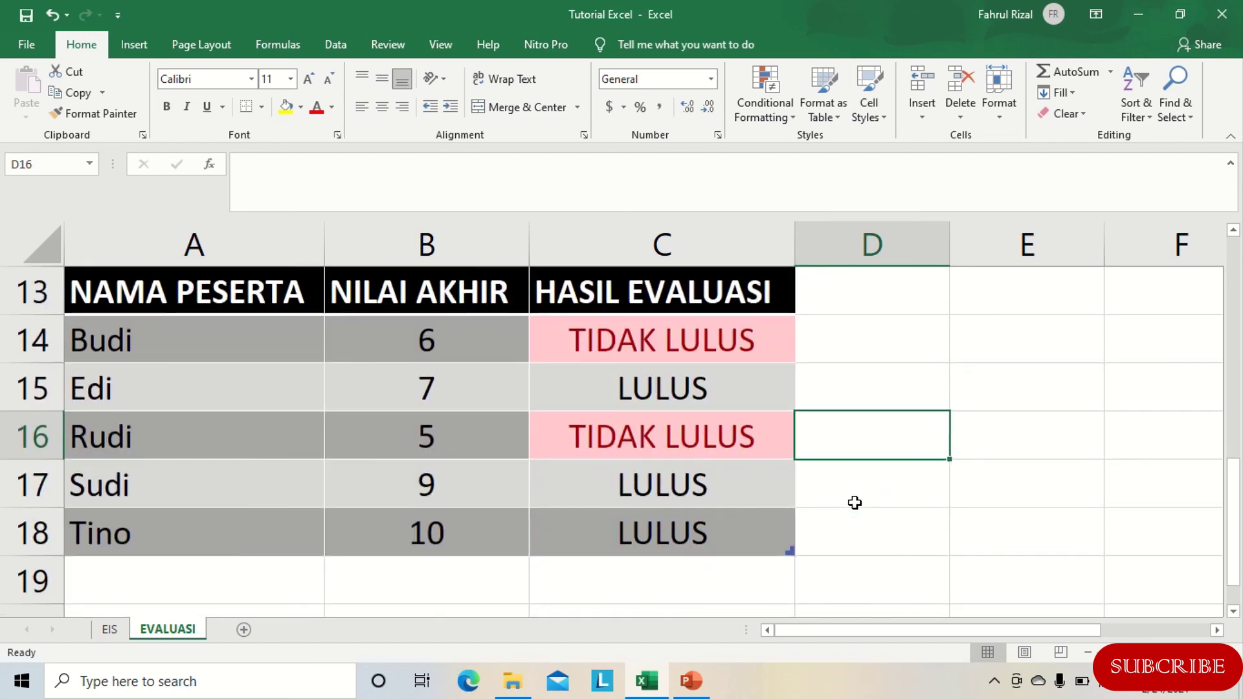